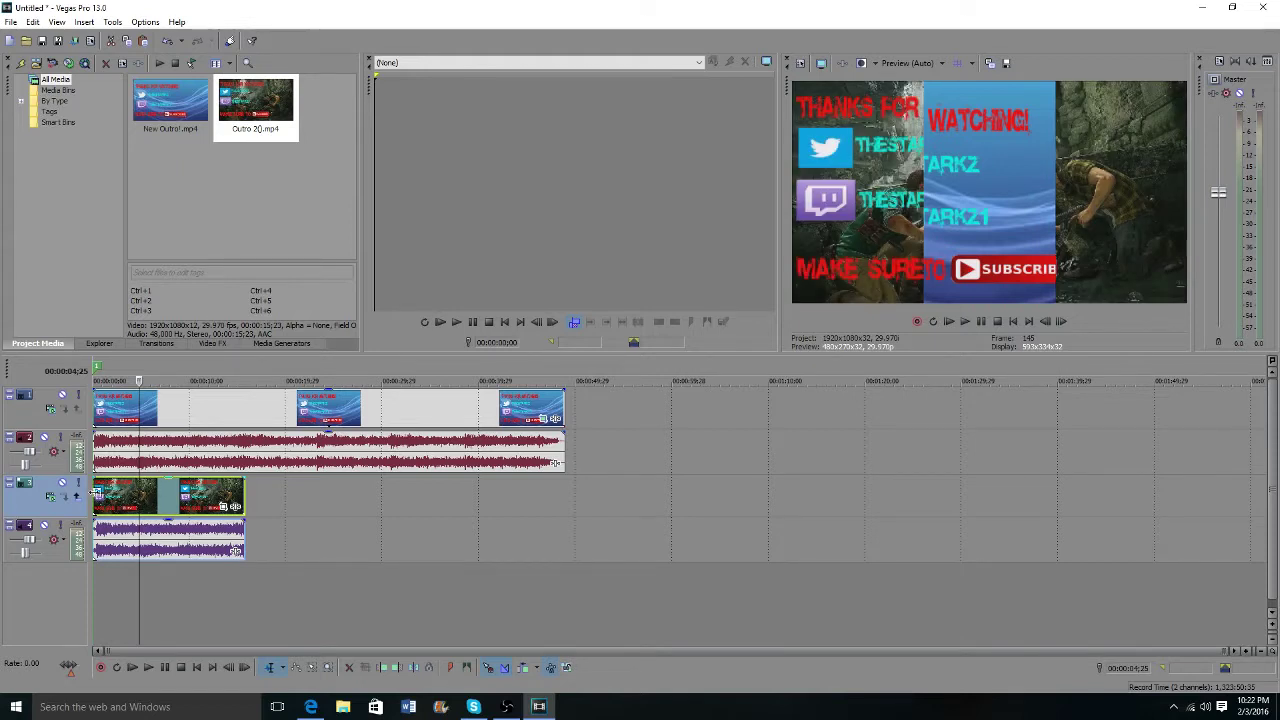
# - Open Pan/Crop for the Outro 2 clip and set the crop width to 640
pyautogui.rightClick(147, 502)
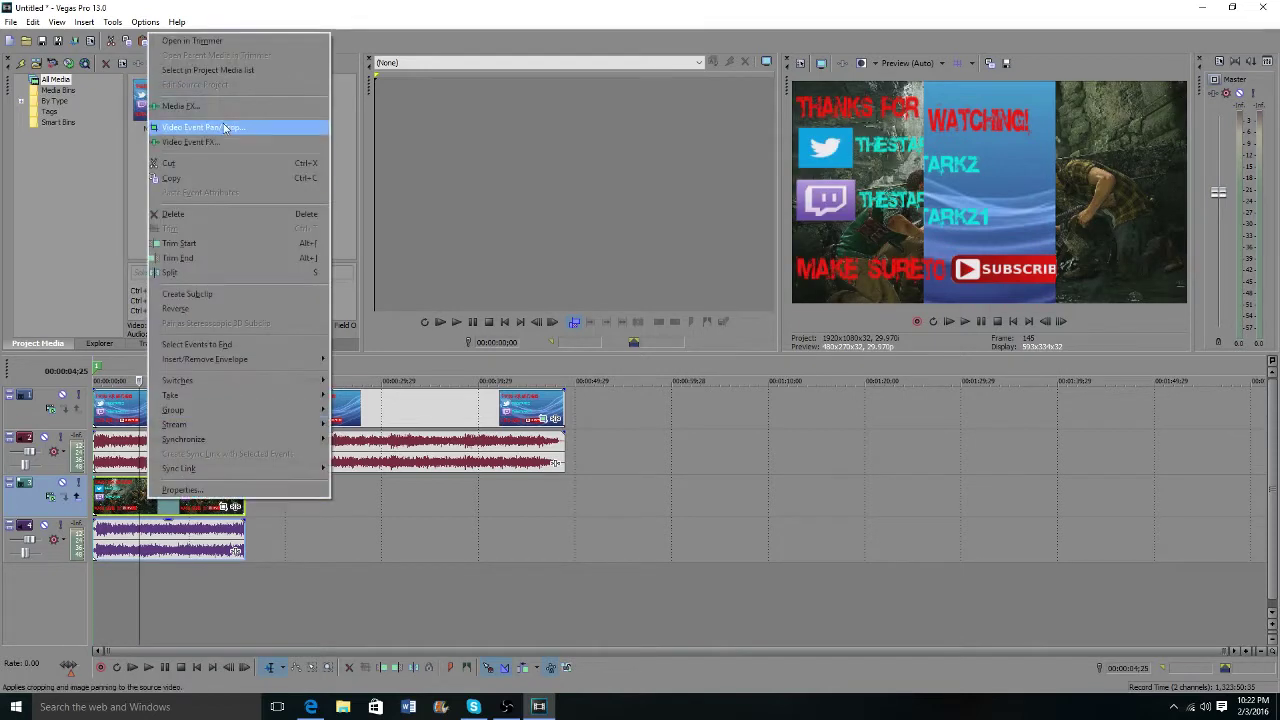
pyautogui.click(219, 549)
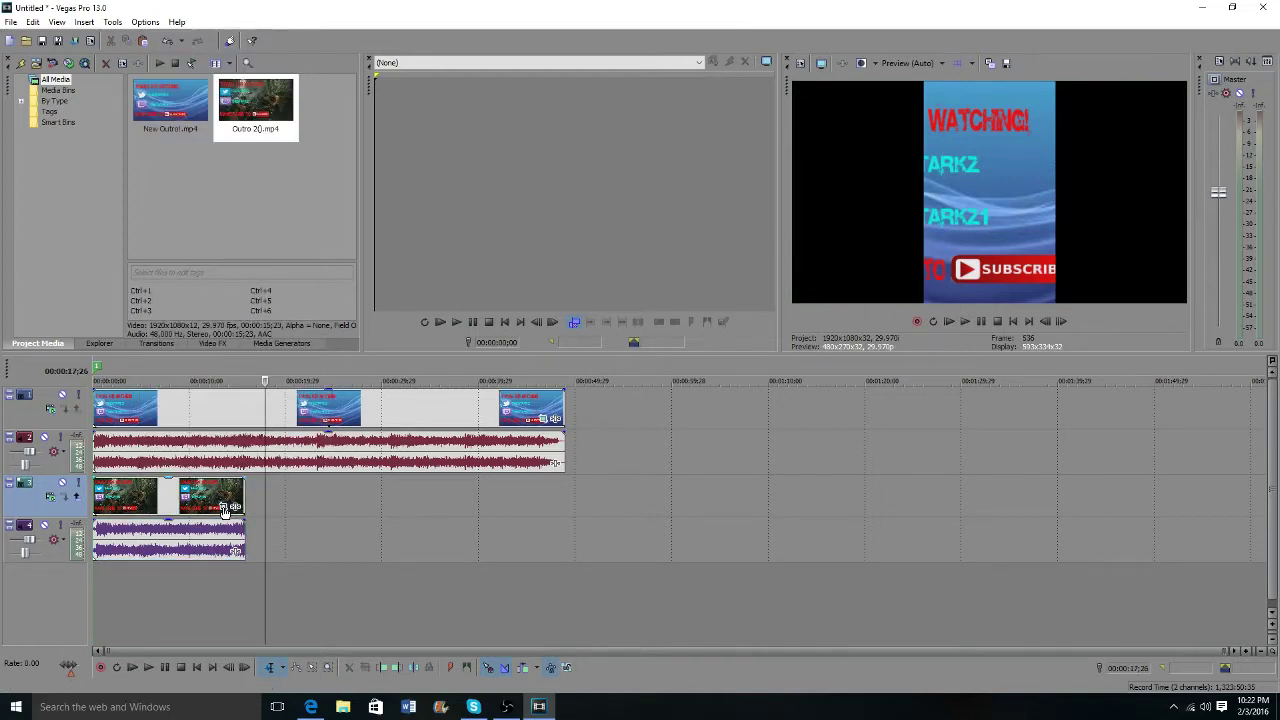
pyautogui.rightClick(190, 505)
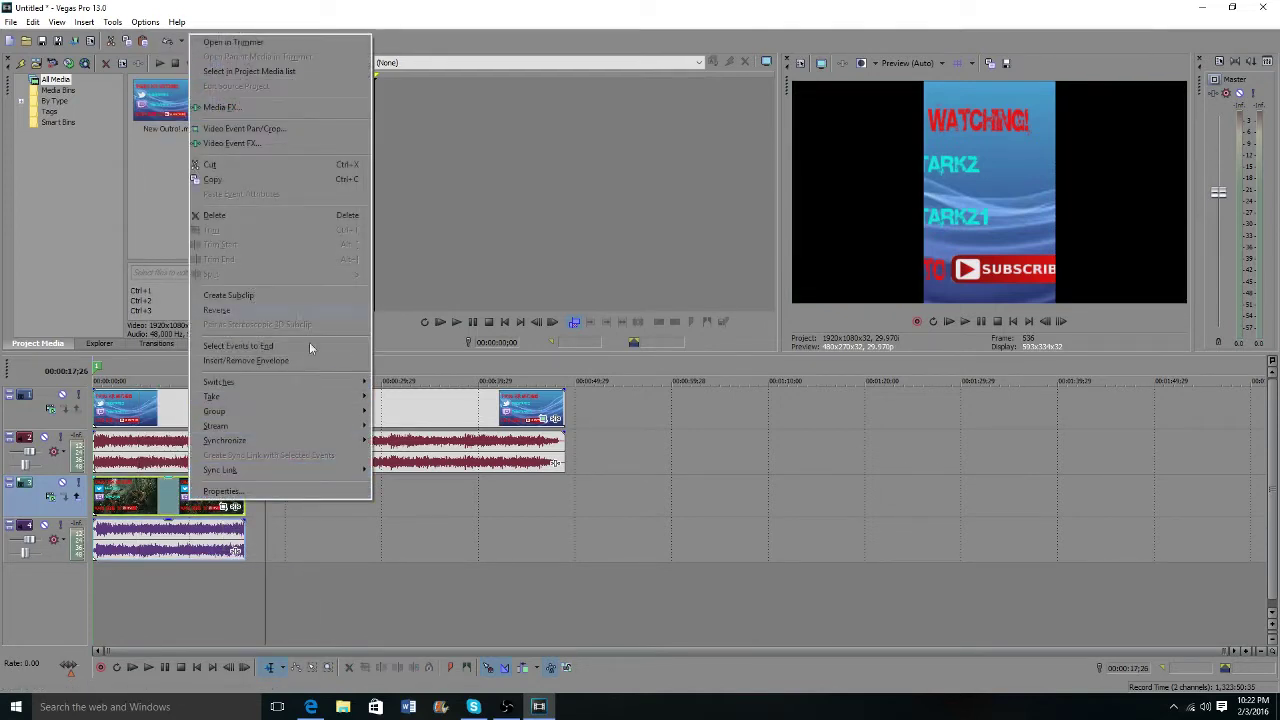
pyautogui.click(293, 128)
pyautogui.click(255, 163)
pyautogui.write('640')
pyautogui.press('Return')
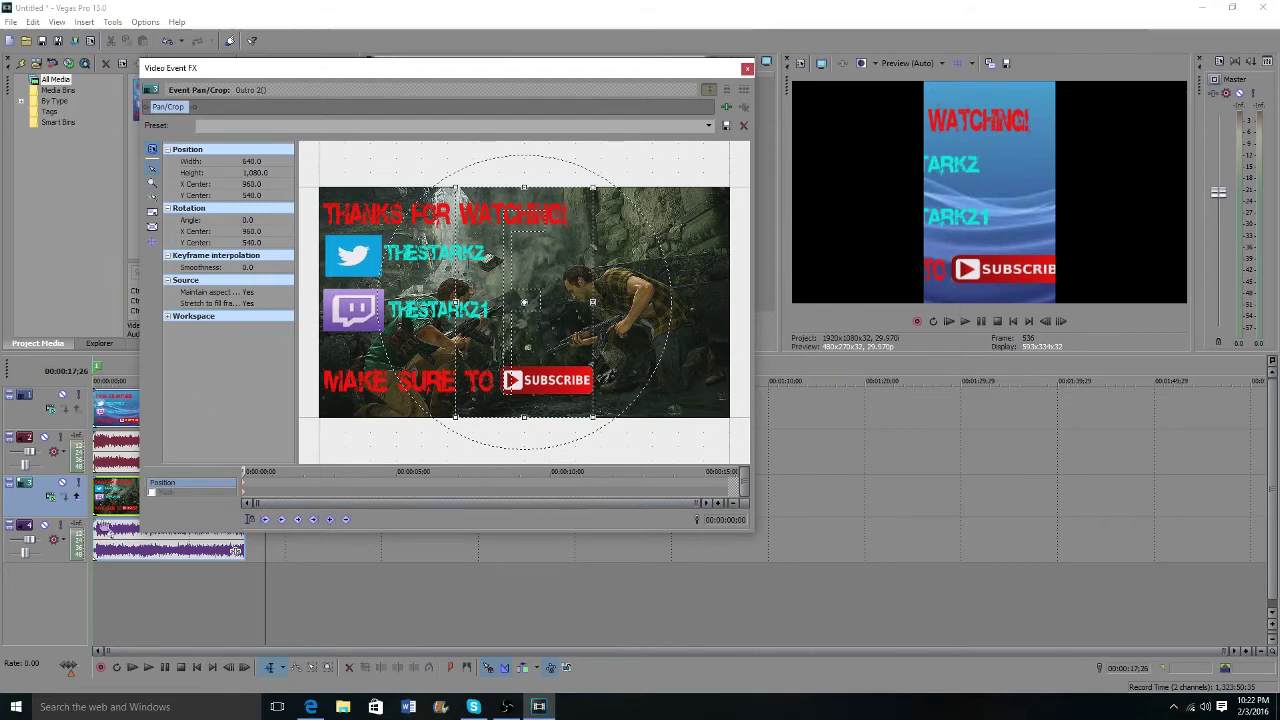
# - Try alternative crop widths of 450 and 800
pyautogui.click(252, 161)
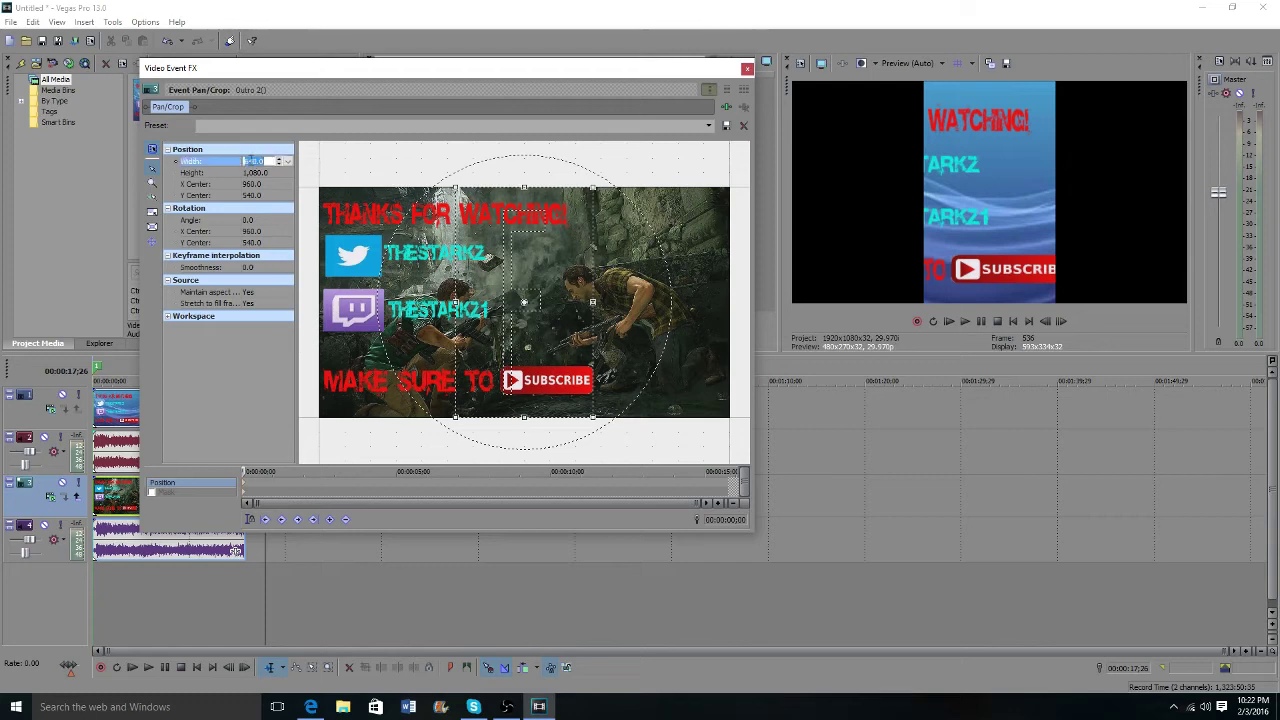
pyautogui.write('450')
pyautogui.press('Return')
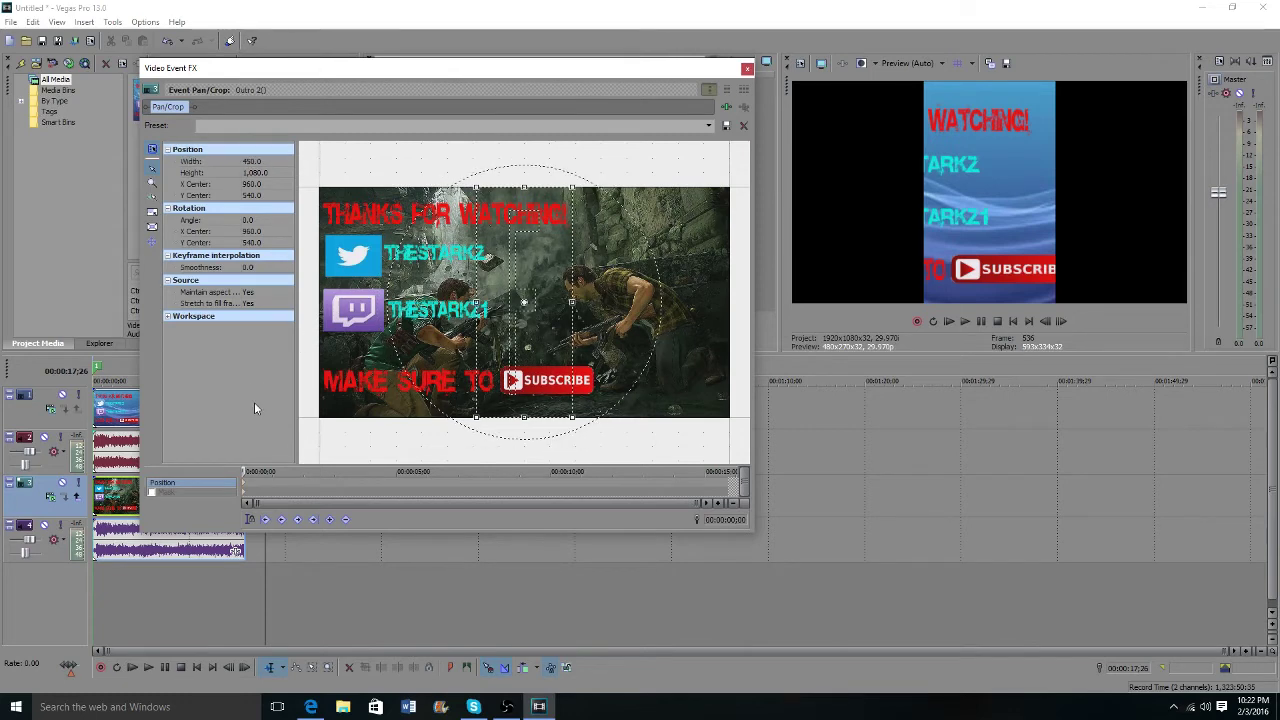
pyautogui.click(258, 161)
pyautogui.write('8000')
pyautogui.press('Return')
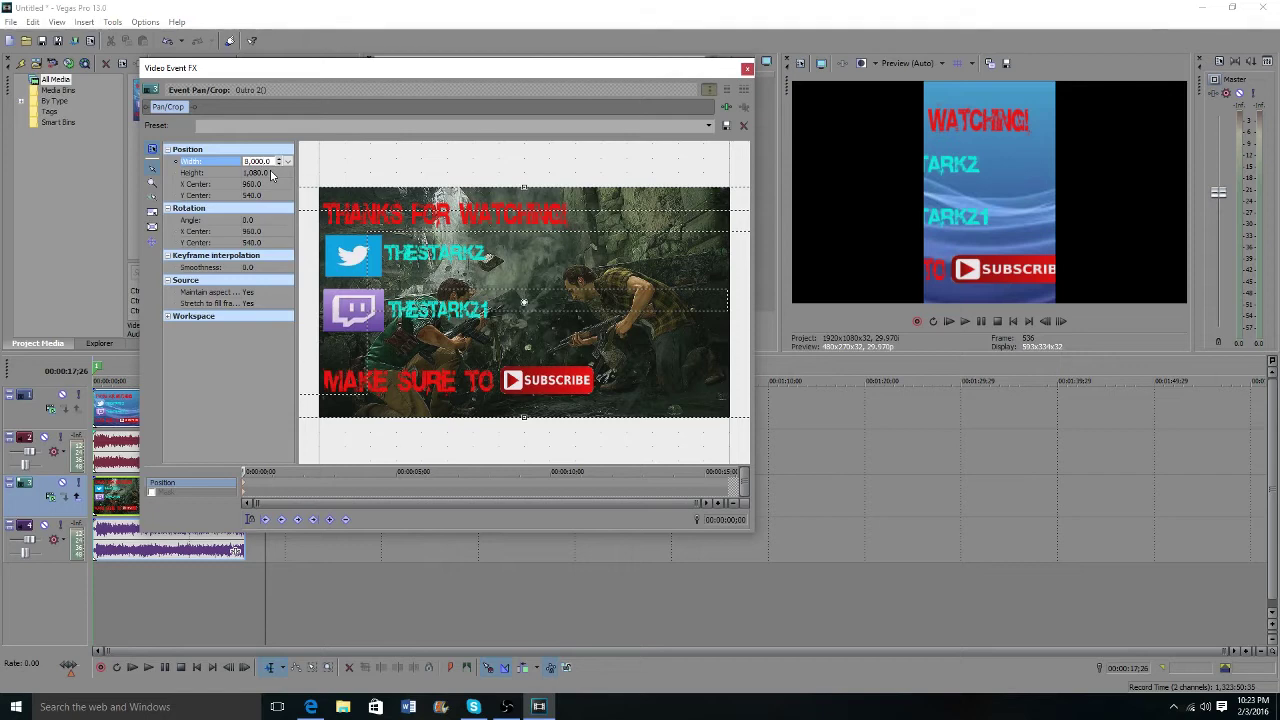
pyautogui.write('800')
pyautogui.press('Return')
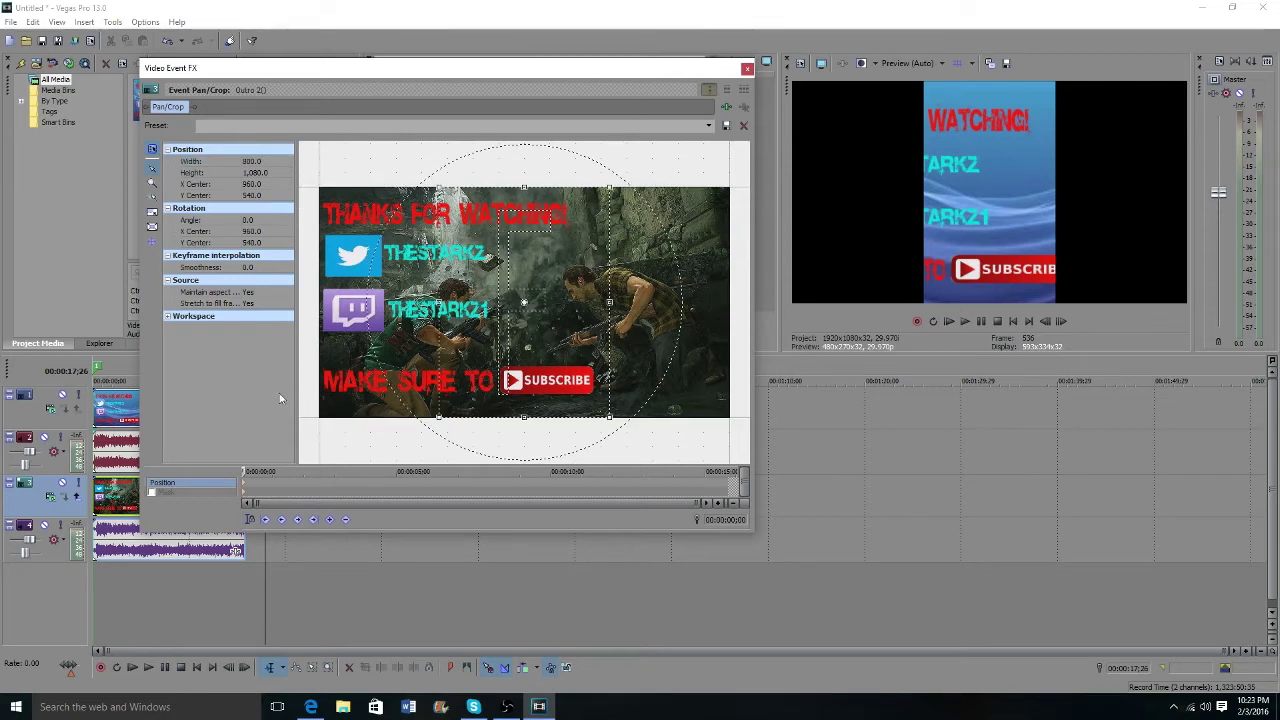
# - Centre the crop frame, restore the width to 640 and close Pan/Crop
pyautogui.moveTo(556, 313); pyautogui.dragTo(541, 299)
pyautogui.rightClick(440, 256)
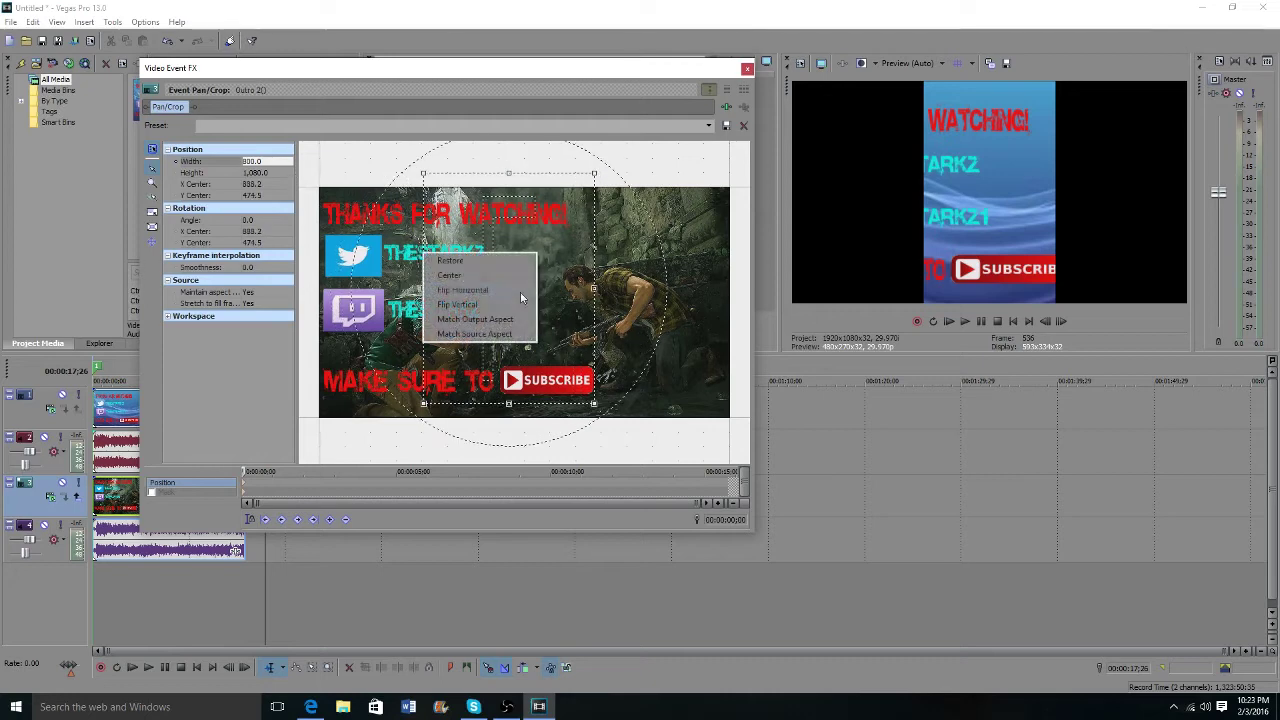
pyautogui.click(486, 276)
pyautogui.click(268, 161)
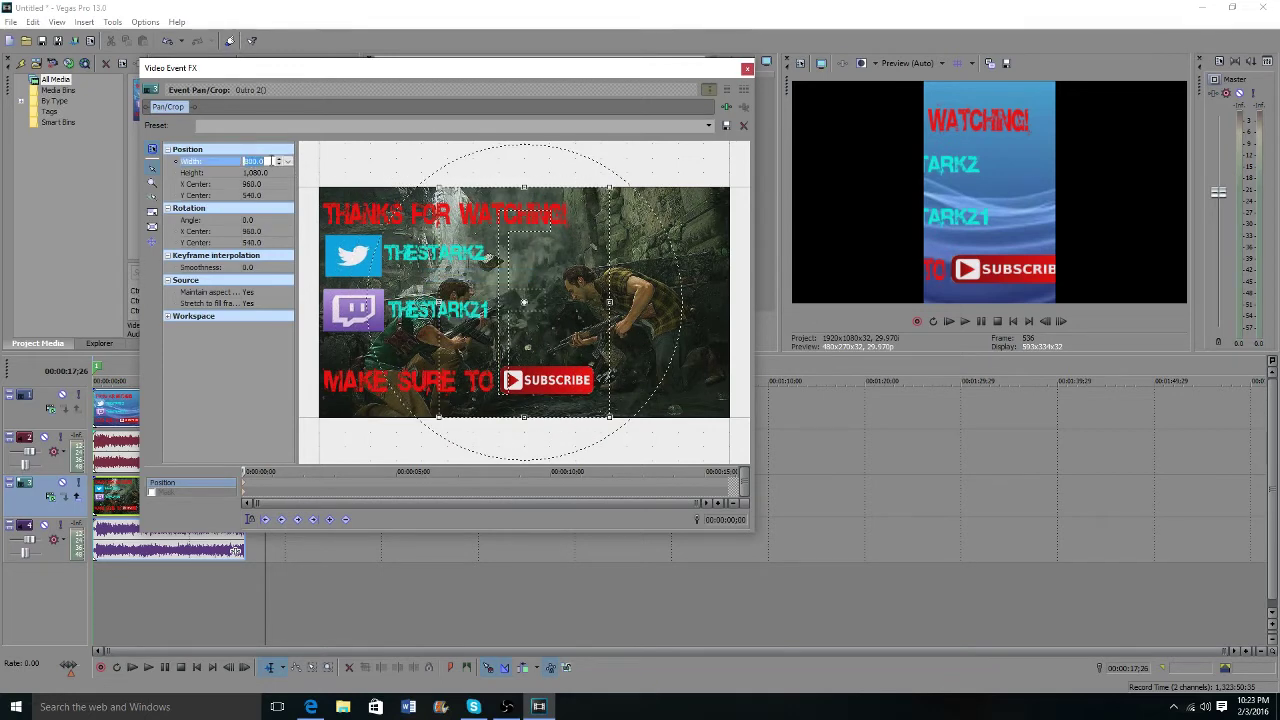
pyautogui.write('6')
pyautogui.press('Return')
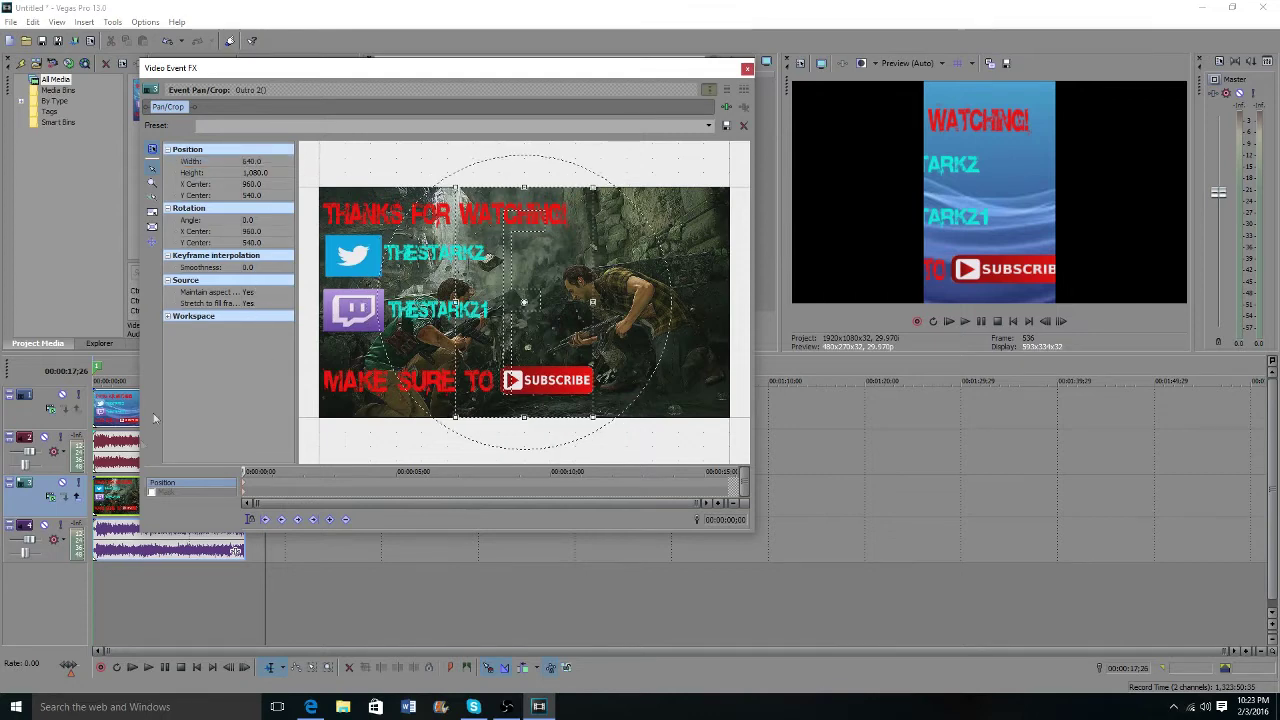
pyautogui.click(747, 68)
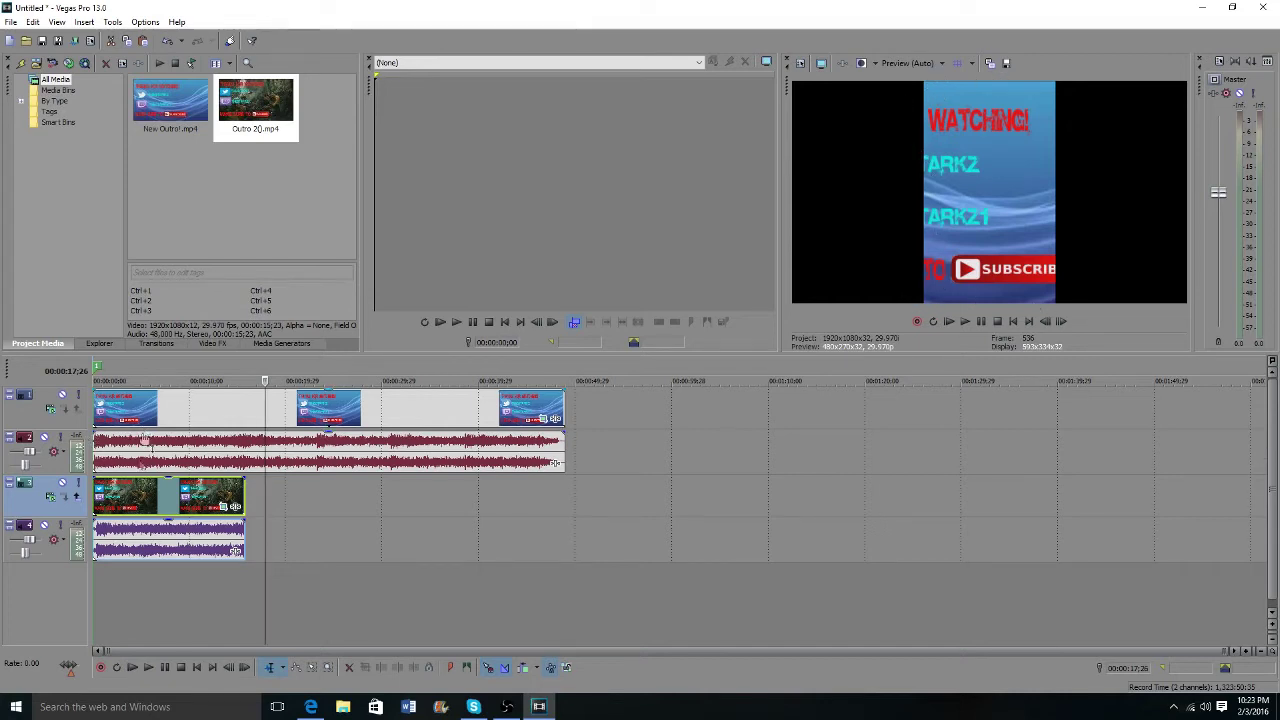
# - Widen the track headers to show level, volume and pan controls, then return to the project start
pyautogui.press('Home')
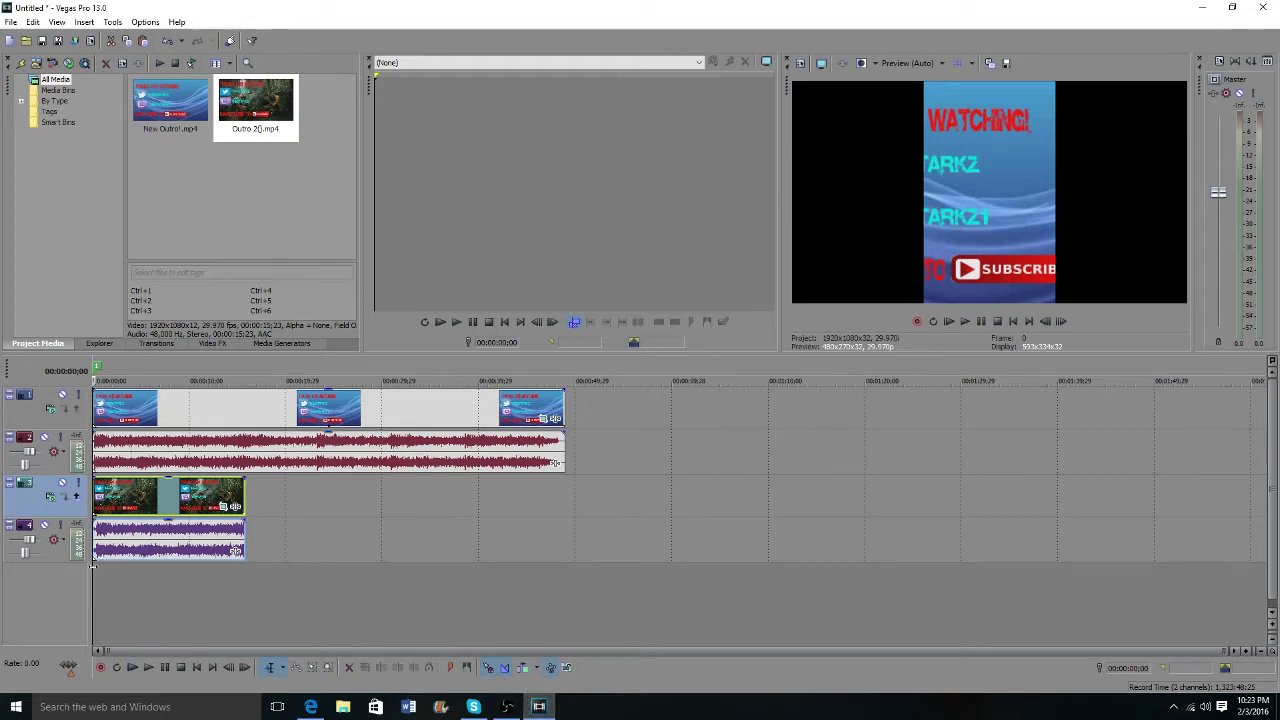
pyautogui.moveTo(90, 576); pyautogui.dragTo(111, 580)
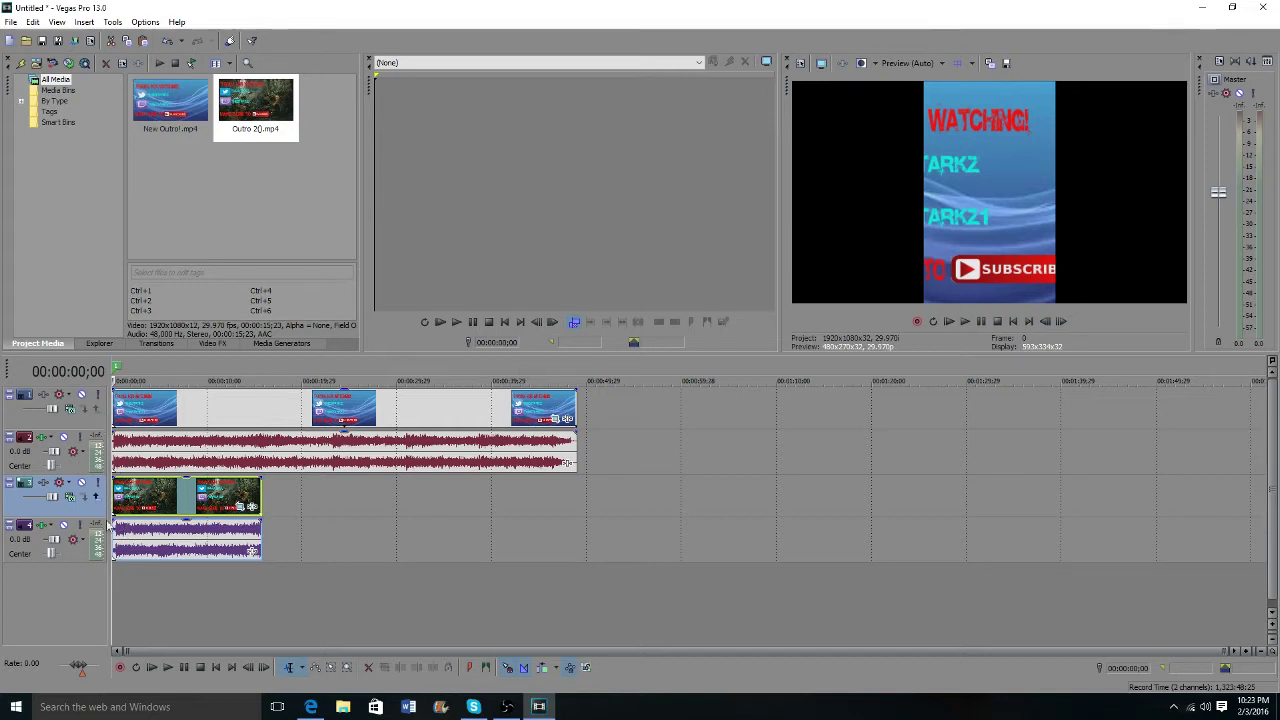
pyautogui.hotkey('ctrl', 'Right')
pyautogui.moveTo(109, 595); pyautogui.dragTo(223, 607)
pyautogui.moveTo(100, 492)
pyautogui.mouseDown()
pyautogui.moveTo(124, 555)
pyautogui.moveTo(89, 552)
pyautogui.moveTo(89, 486)
pyautogui.mouseUp()
pyautogui.click(243, 600)
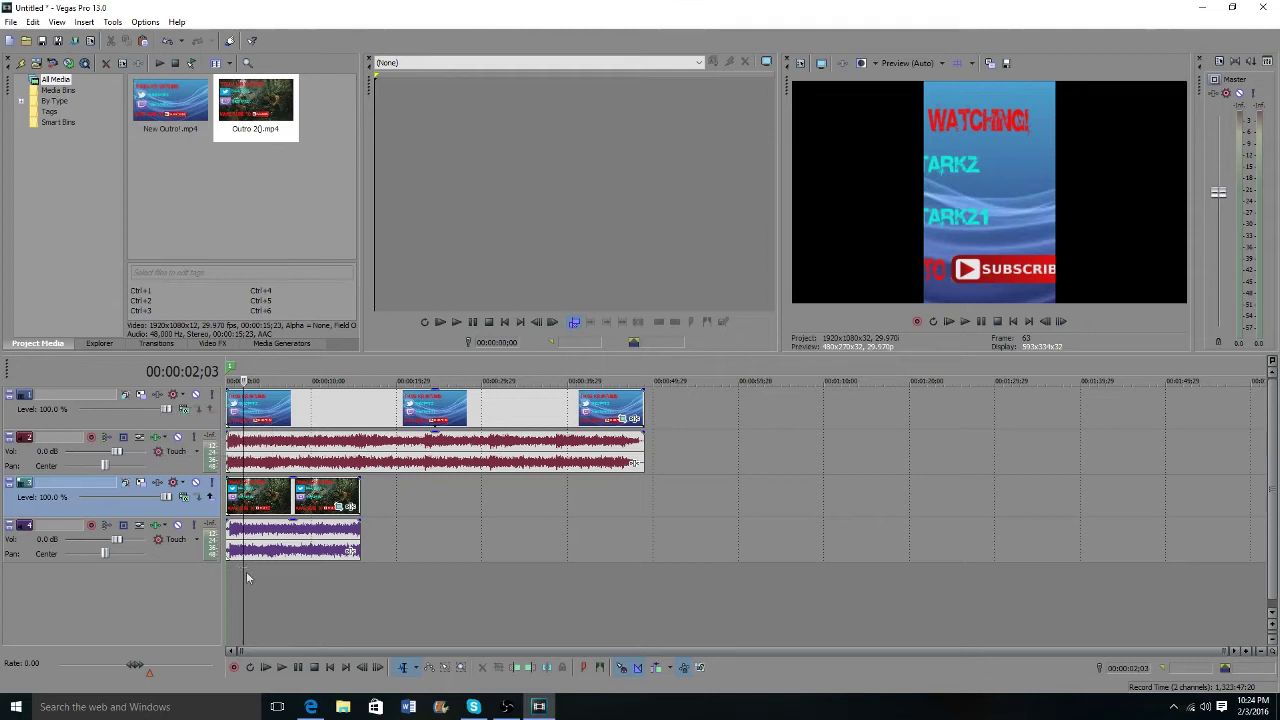
pyautogui.press('Home')
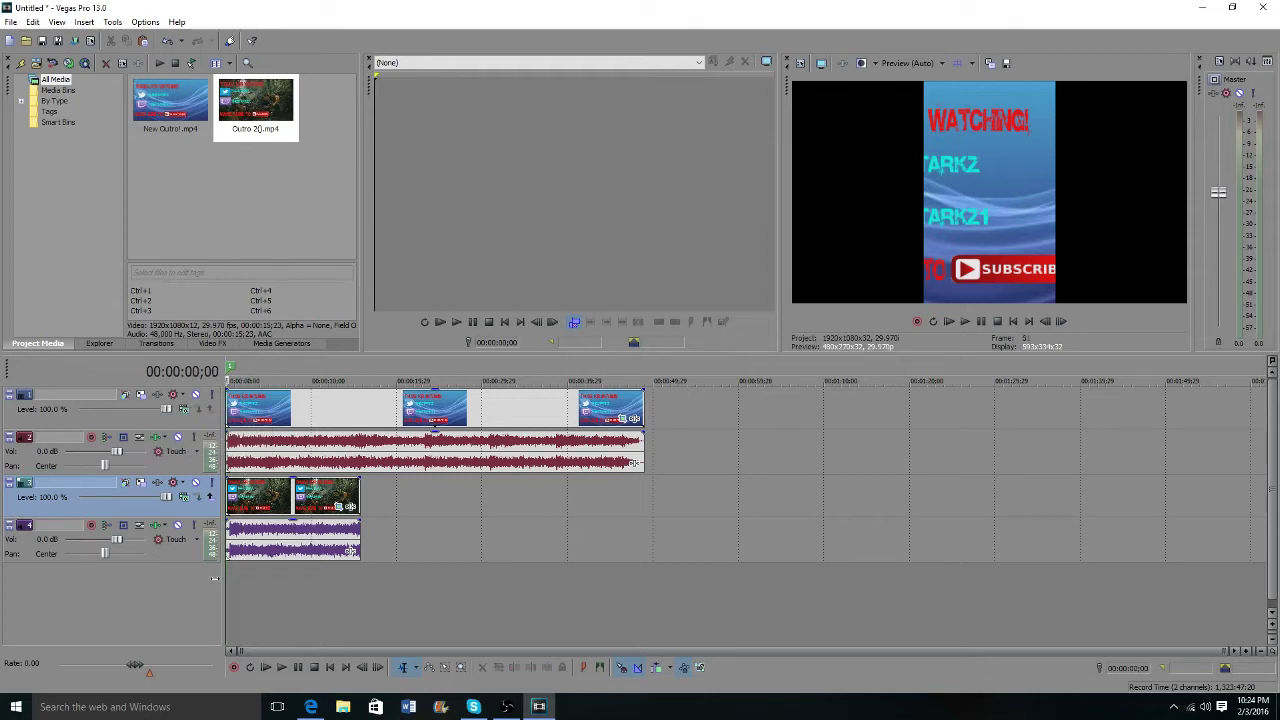
# - Nudge Track 1's motion frame left until X is about -637
pyautogui.click(145, 403)
pyautogui.moveTo(529, 116); pyautogui.dragTo(368, 100)
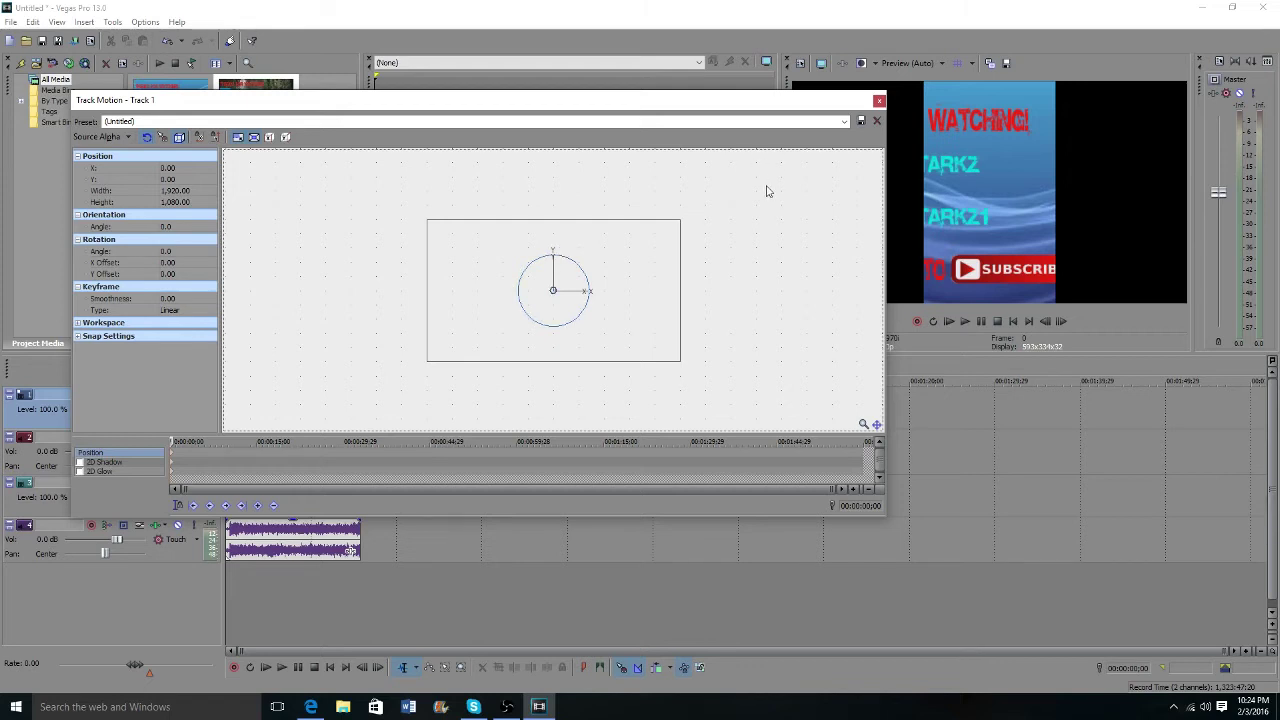
pyautogui.press('Left')
pyautogui.press('Left')
pyautogui.press('Left')
pyautogui.press('Left')
pyautogui.press('Left')
pyautogui.press('Left')
pyautogui.press('Left')
pyautogui.press('Left')
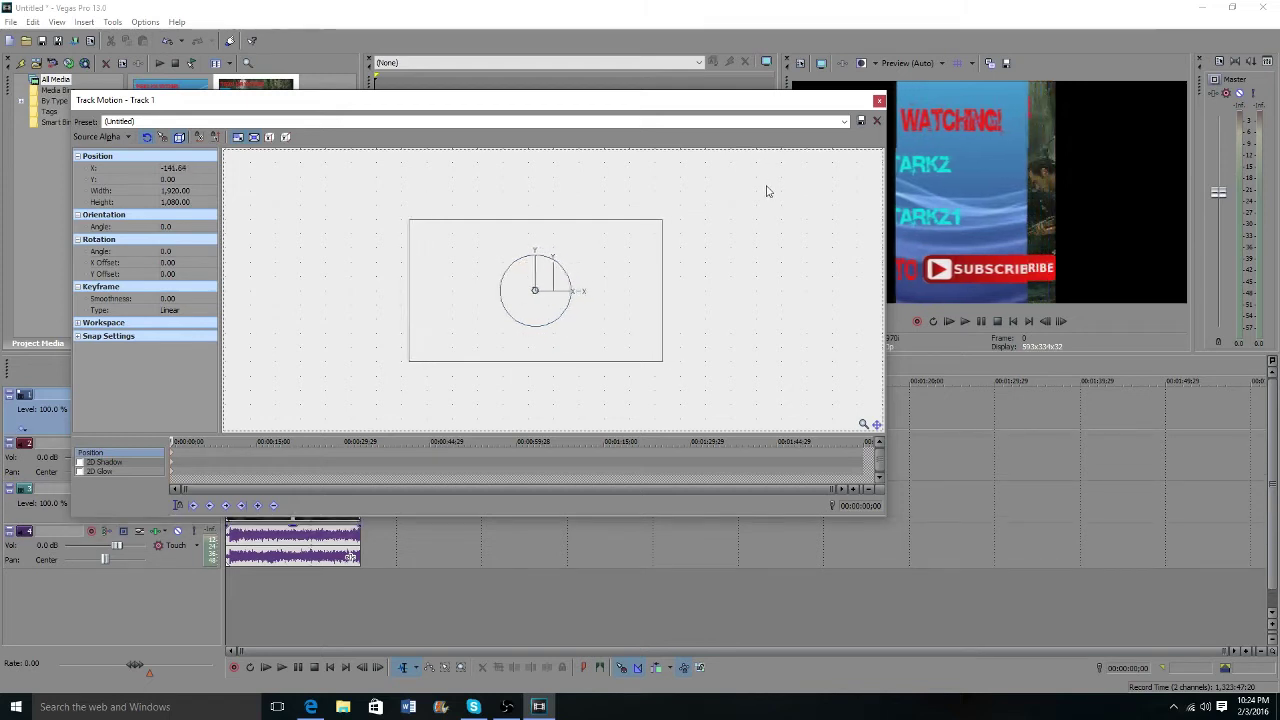
pyautogui.press('Left')
pyautogui.press('Left')
pyautogui.press('Left')
pyautogui.press('Left')
pyautogui.press('Left')
pyautogui.press('Left')
pyautogui.press('Left')
pyautogui.press('Left')
pyautogui.press('Left')
pyautogui.press('Left')
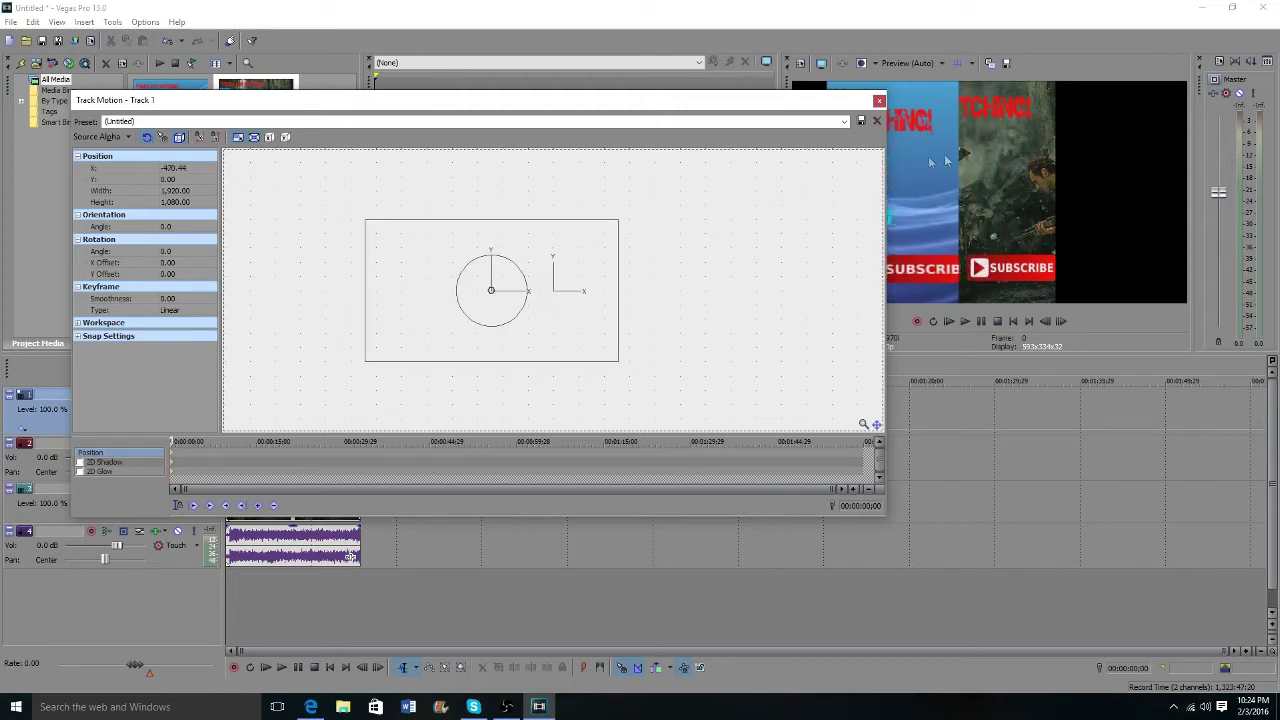
pyautogui.press('Left')
pyautogui.press('Left')
pyautogui.press('Left')
pyautogui.press('Left')
pyautogui.press('Left')
pyautogui.press('Left')
pyautogui.press('Left')
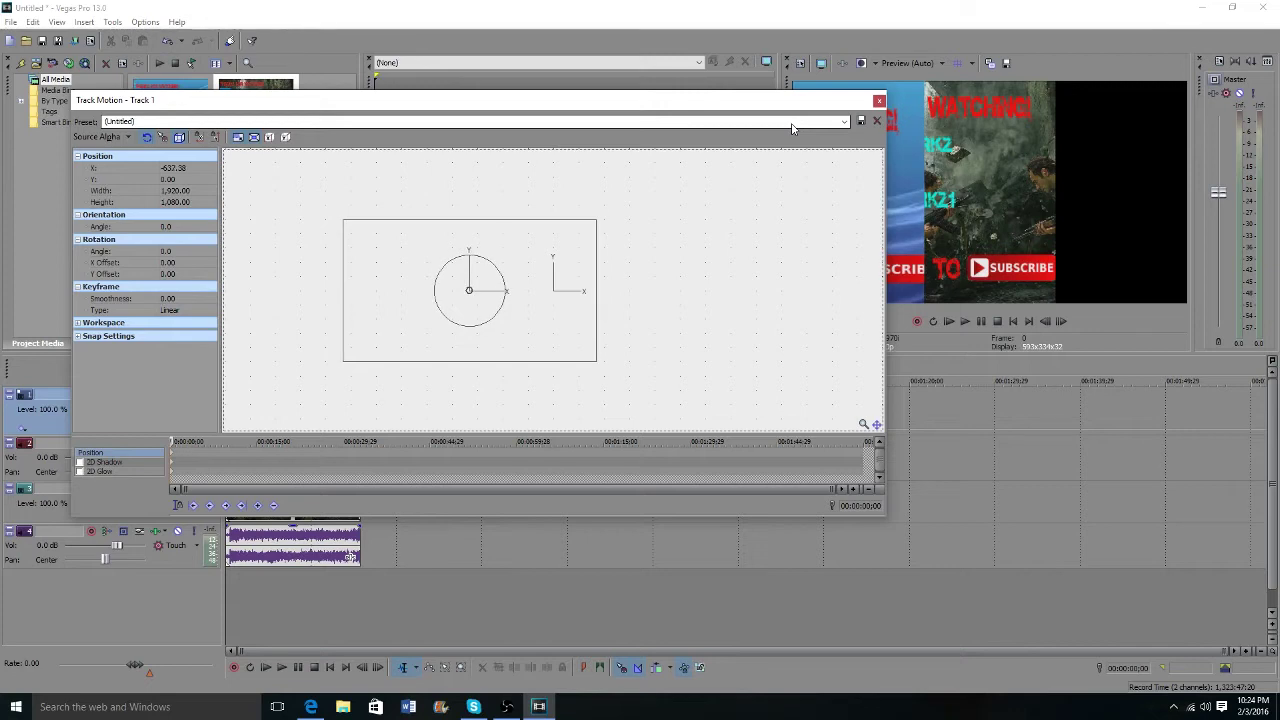
# - Nudge Track 3's Outro 2 picture right to X about 642
pyautogui.click(878, 101)
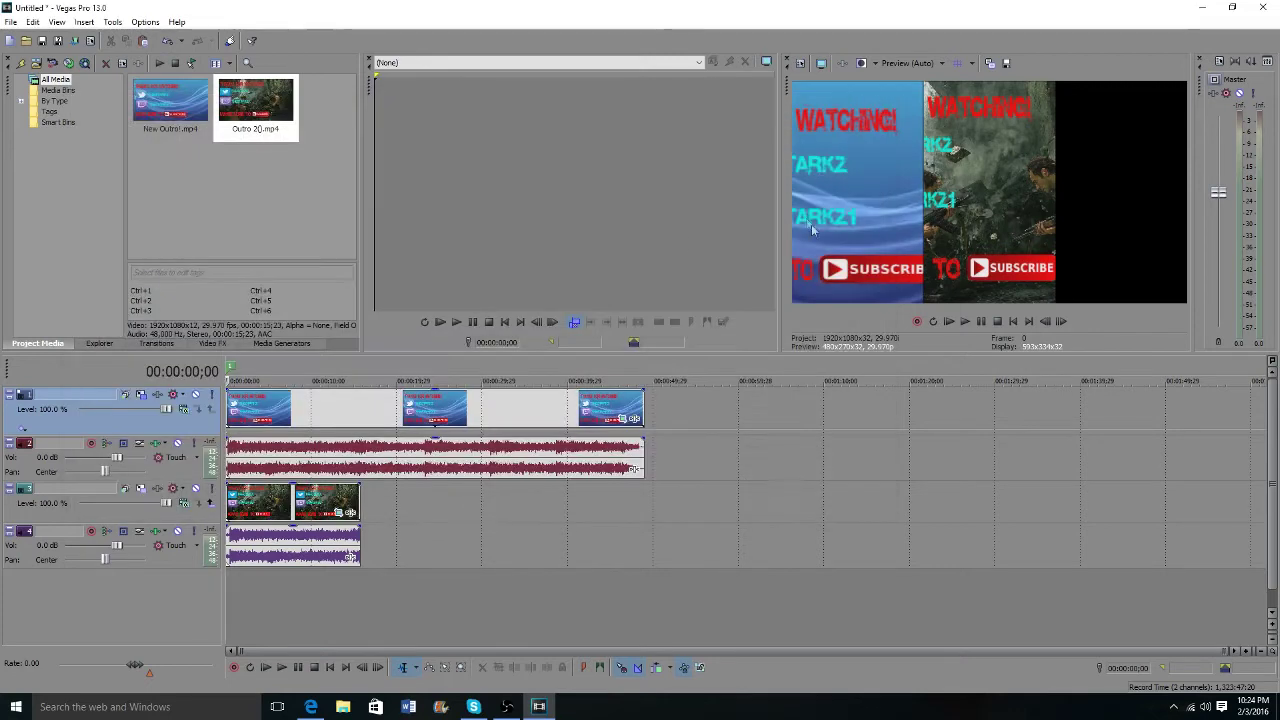
pyautogui.click(272, 510)
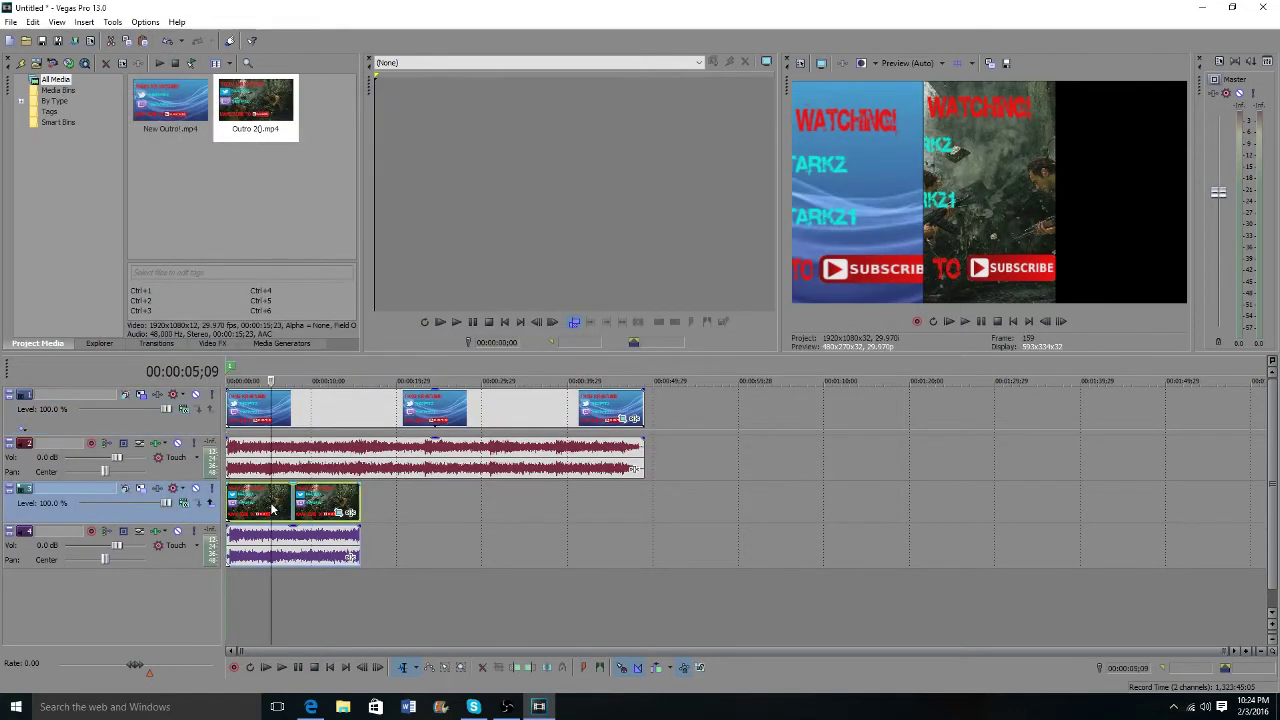
pyautogui.click(140, 489)
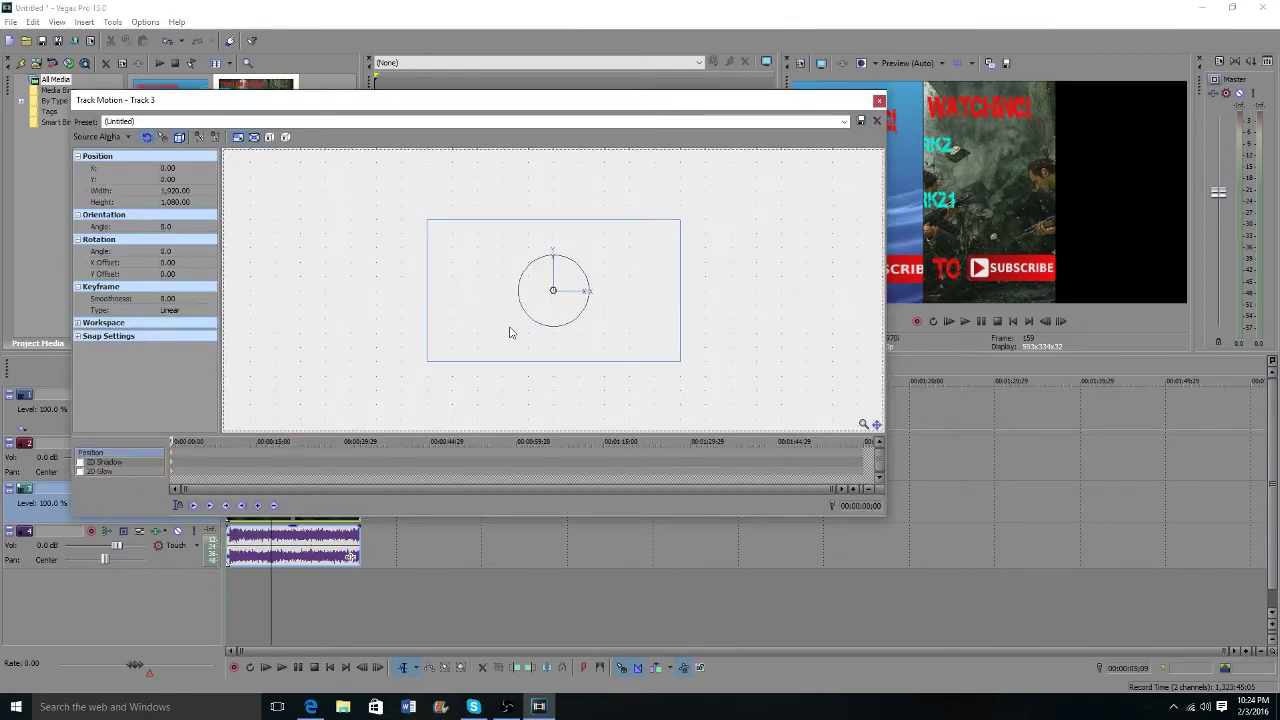
pyautogui.press('Right')
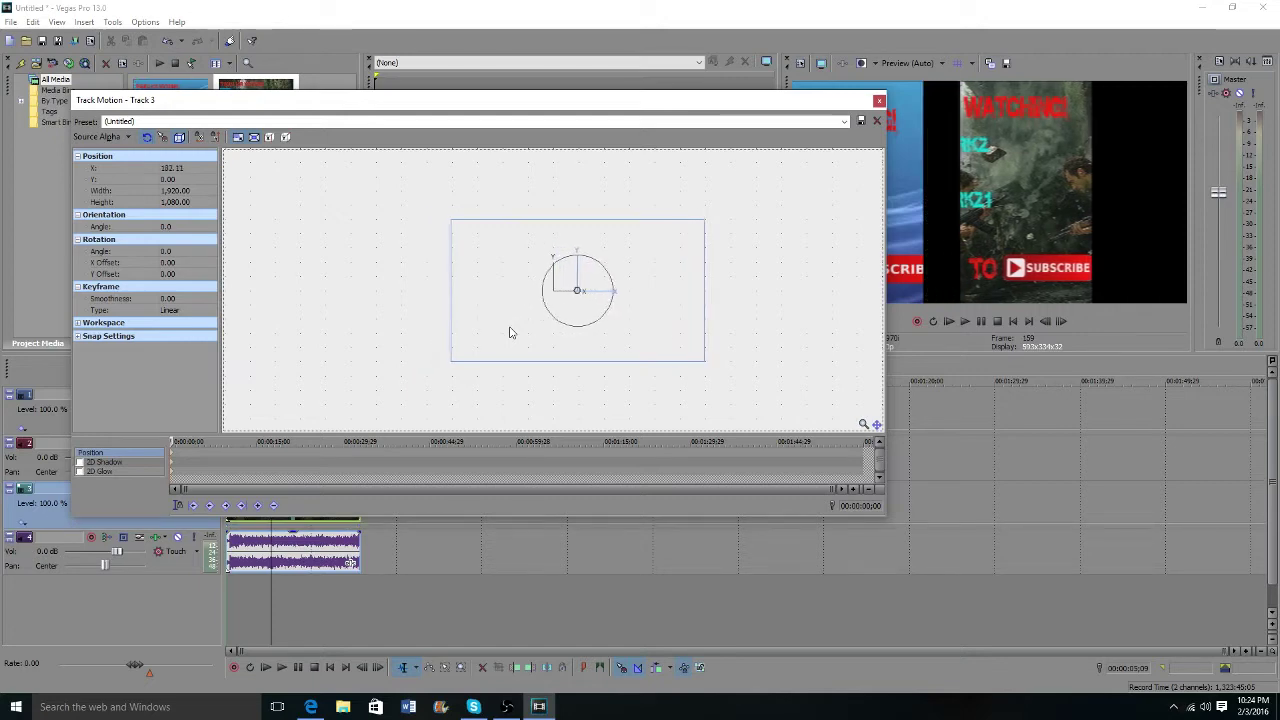
pyautogui.press('Right')
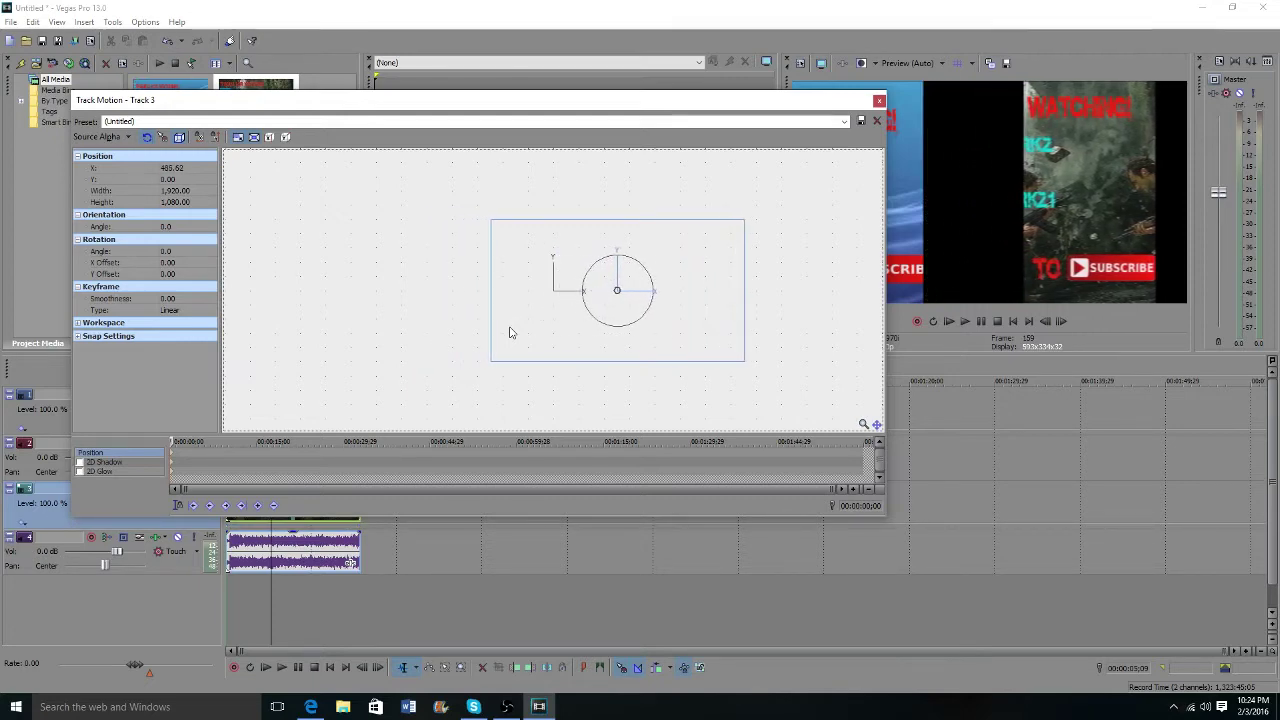
pyautogui.press('Right')
pyautogui.press('Right')
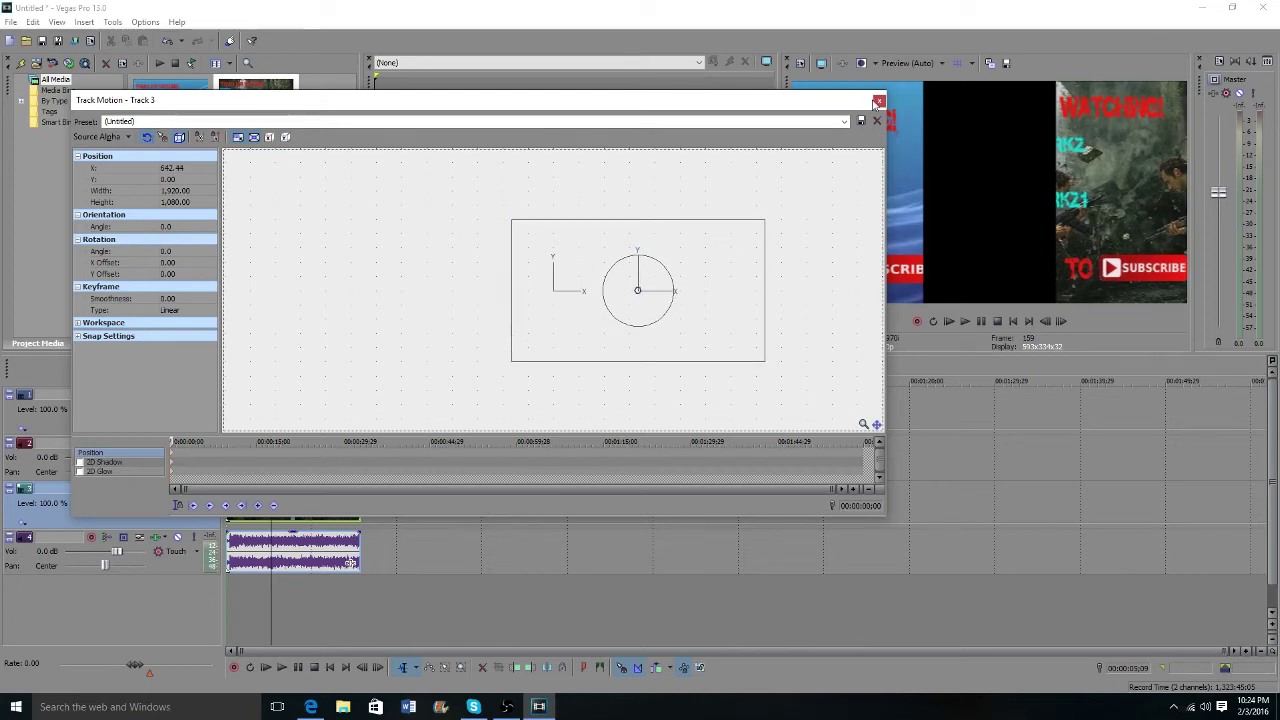
pyautogui.click(878, 101)
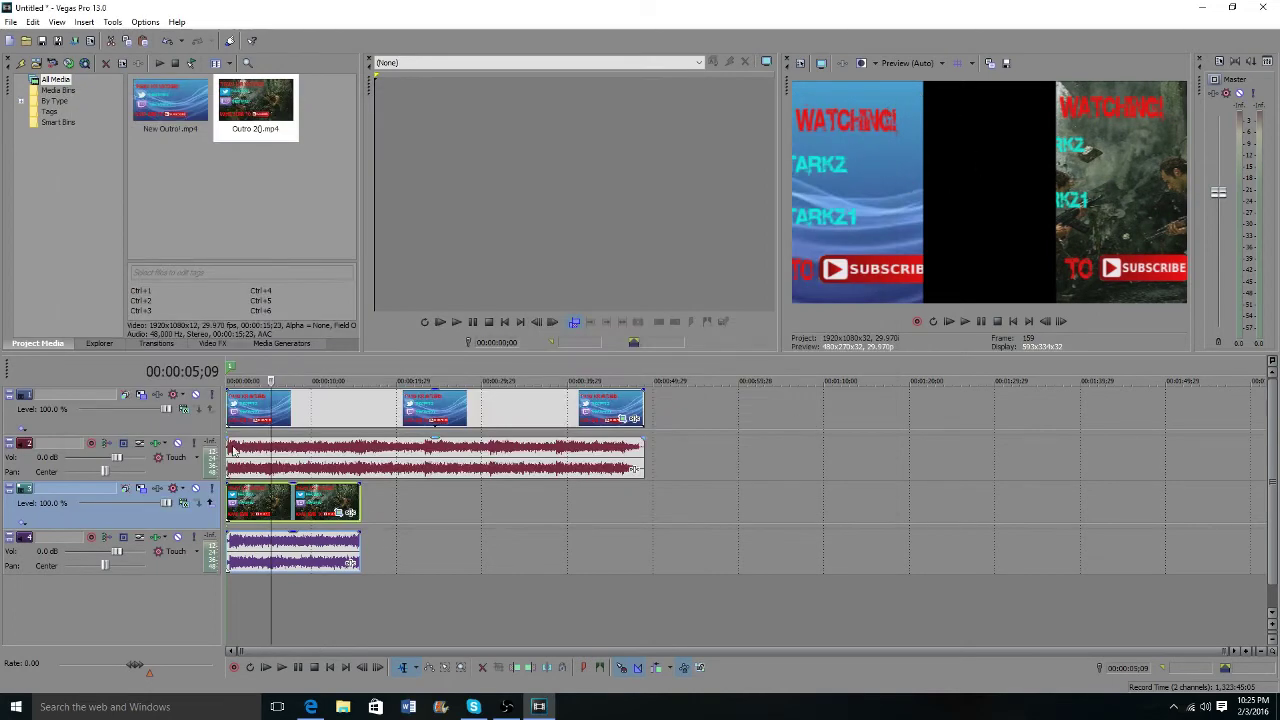
# - Set the New Outro! clip's Pan/Crop width to 1300
pyautogui.rightClick(334, 417)
pyautogui.click(246, 587)
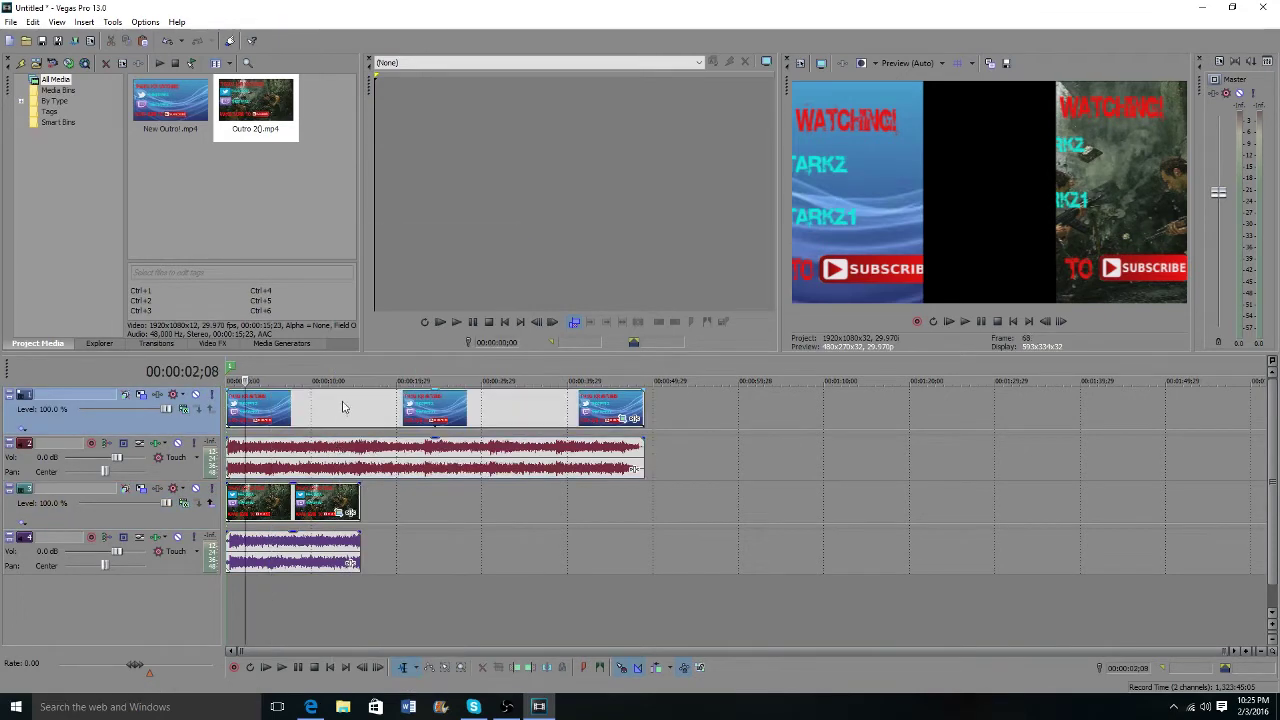
pyautogui.rightClick(310, 406)
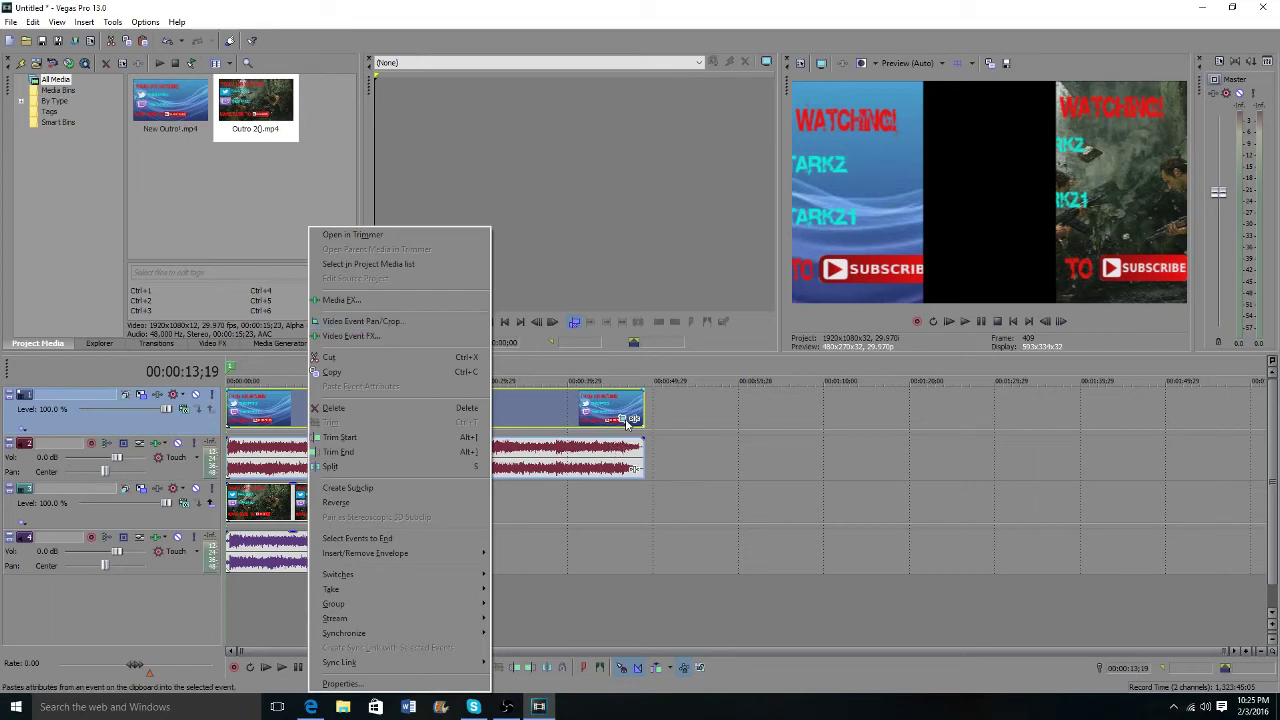
pyautogui.click(403, 322)
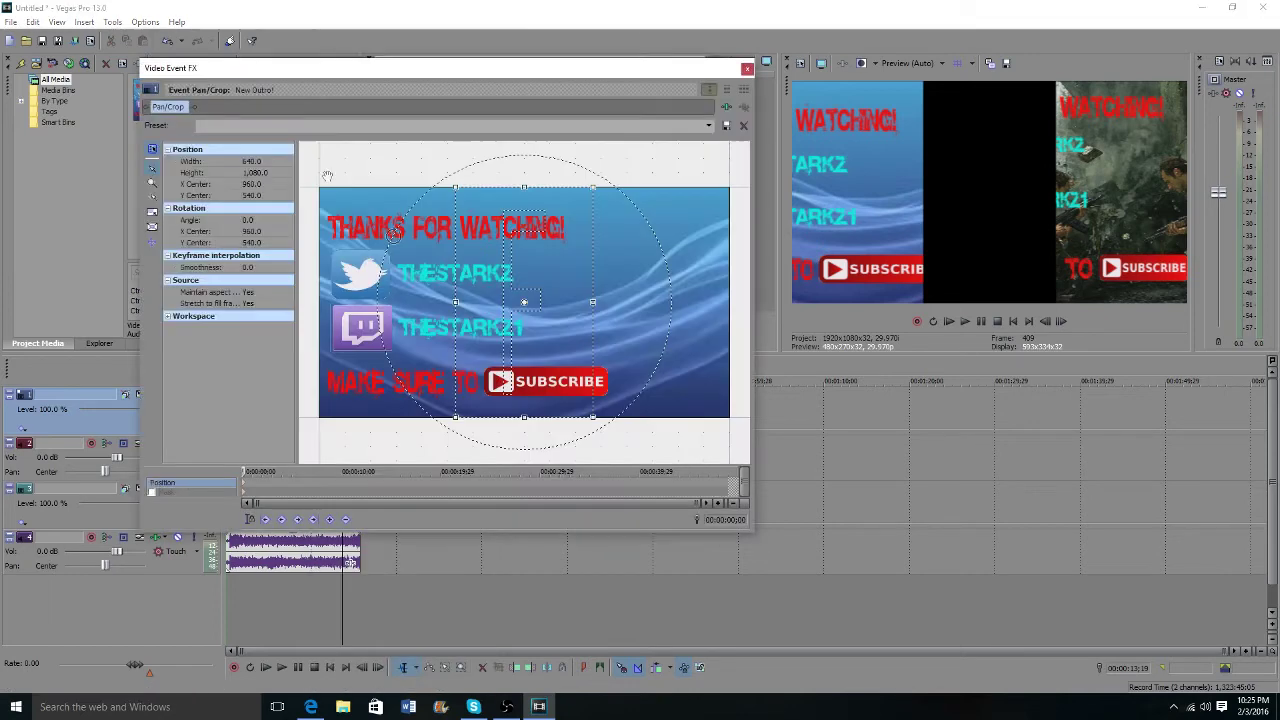
pyautogui.doubleClick(253, 161)
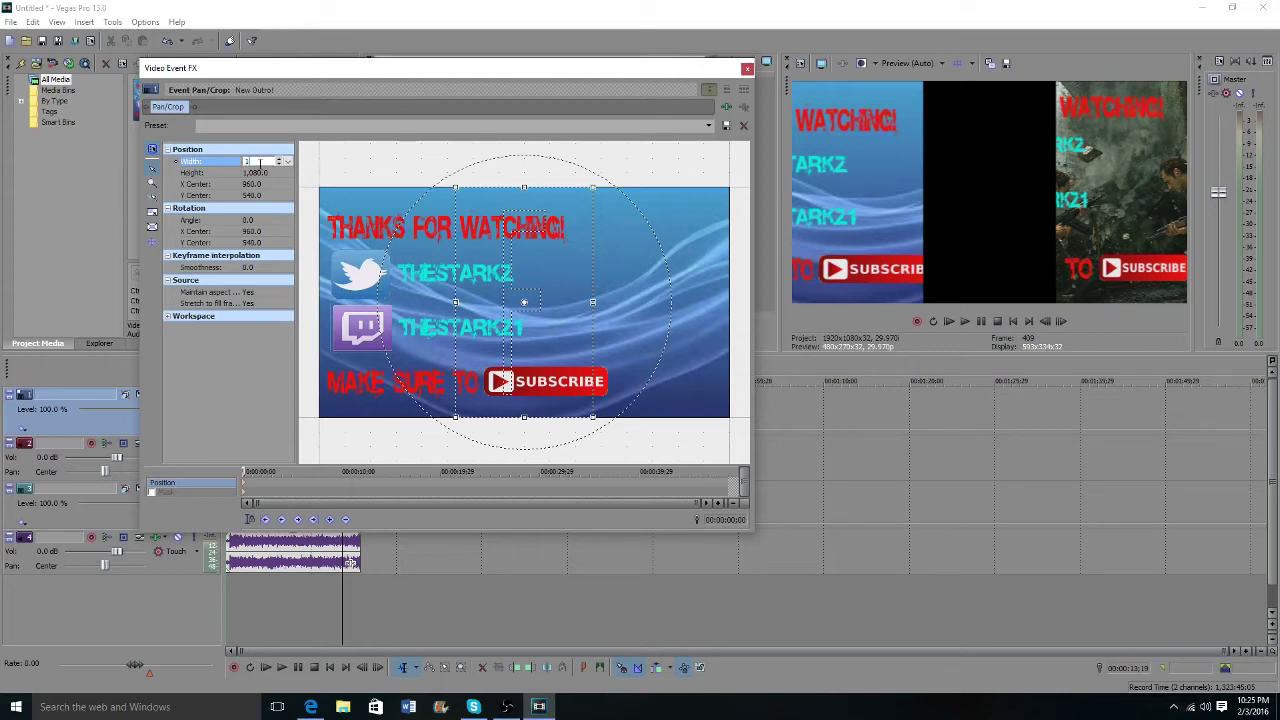
pyautogui.write('1300')
pyautogui.press('Return')
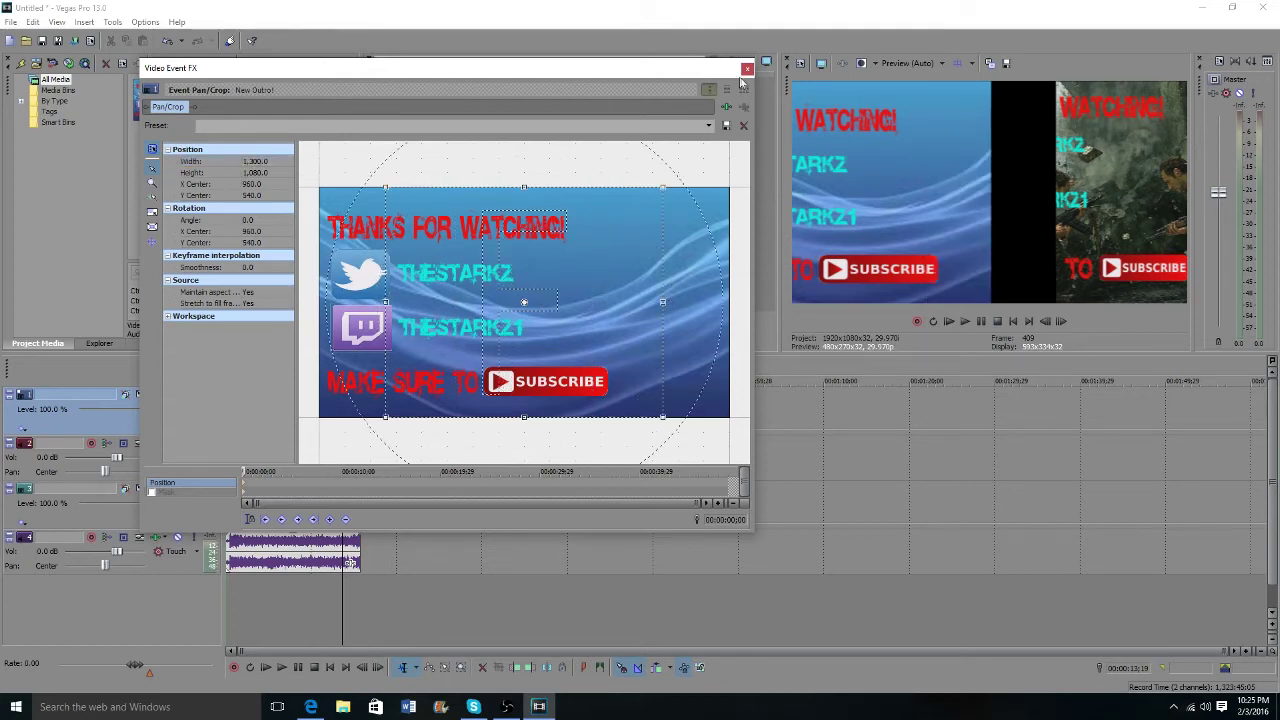
pyautogui.click(746, 69)
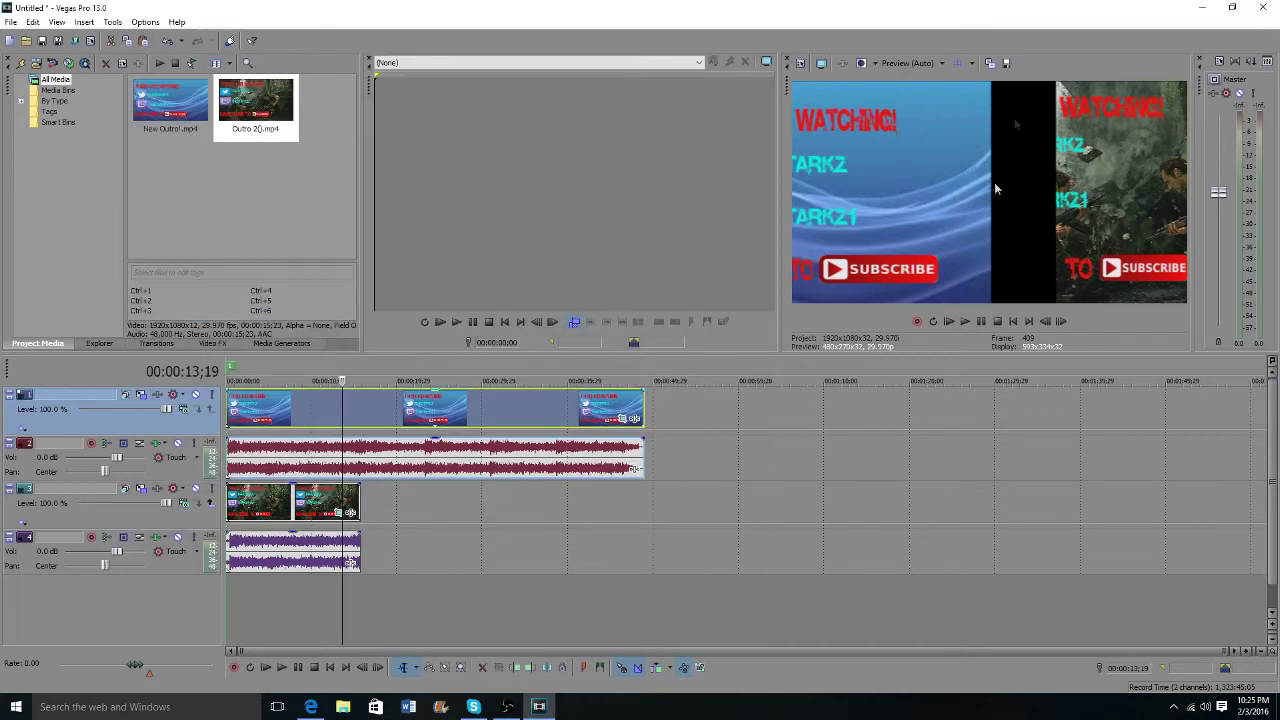
# - Set the Outro 2 clip's Pan/Crop width to 1300 as well
pyautogui.click(265, 503)
pyautogui.rightClick(288, 505)
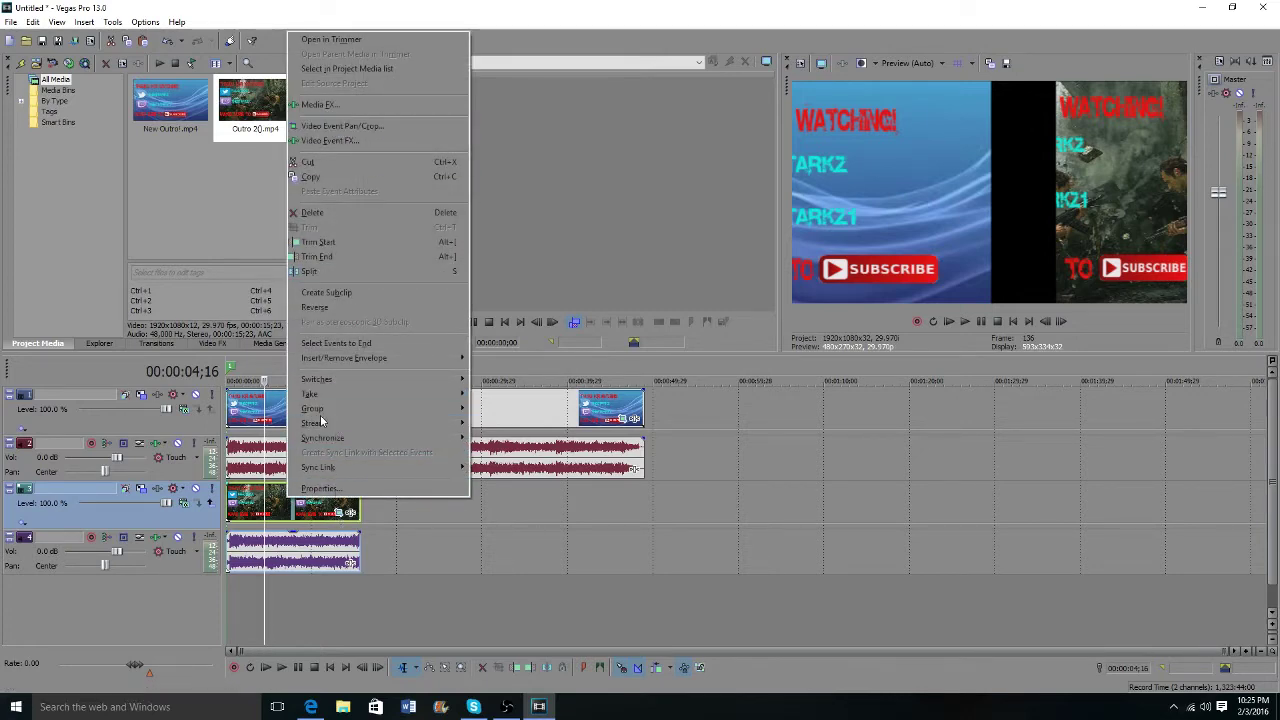
pyautogui.click(340, 127)
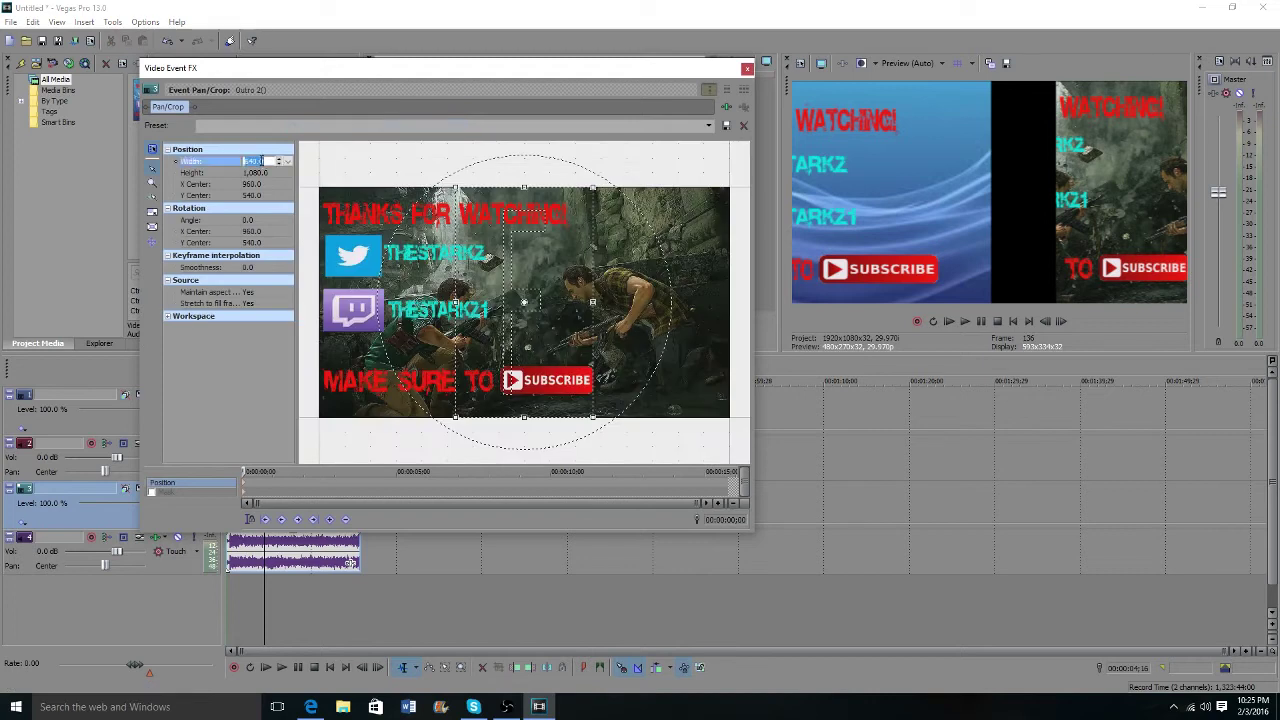
pyautogui.write('1300')
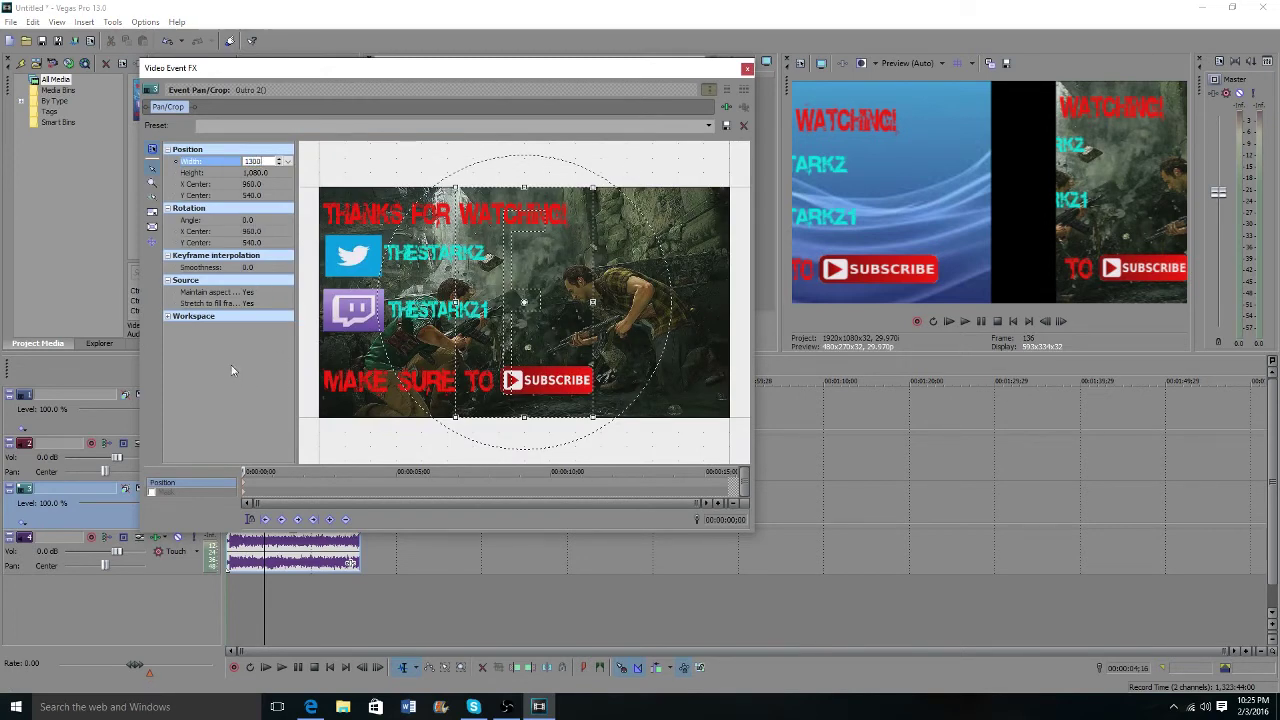
pyautogui.press('Return')
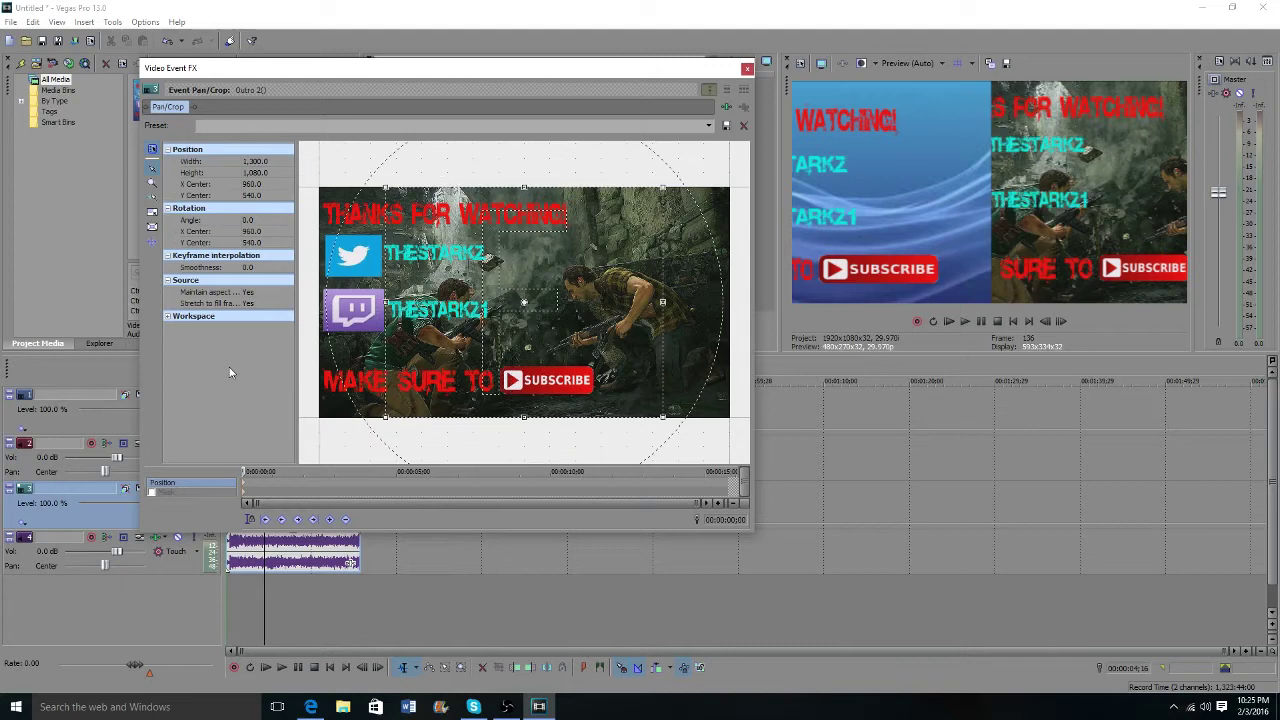
pyautogui.click(747, 69)
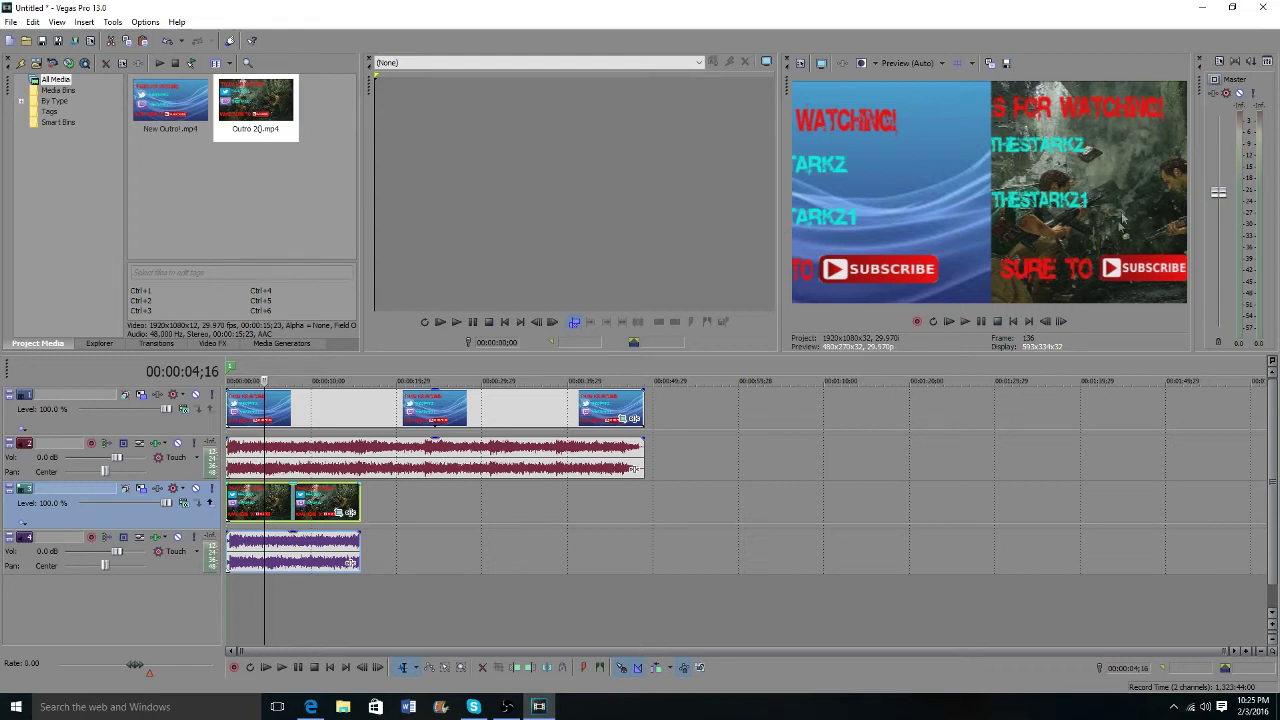
pyautogui.rightClick(290, 406)
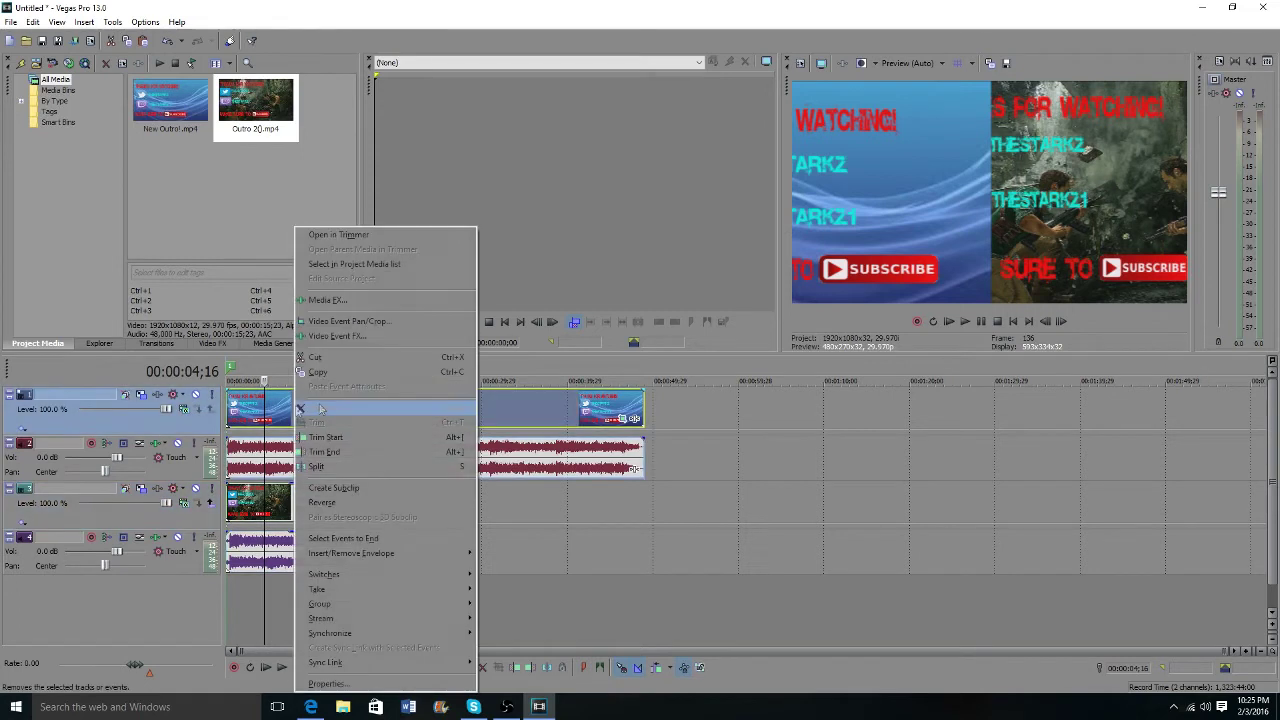
pyautogui.click(400, 320)
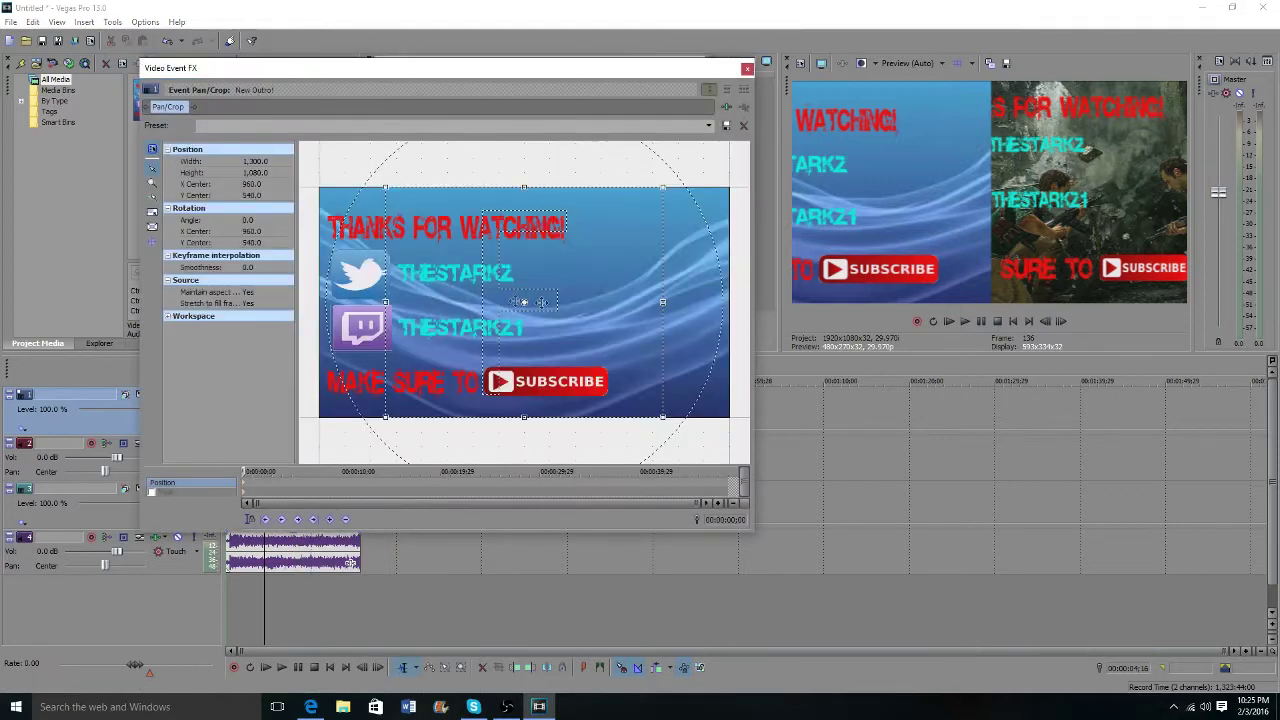
pyautogui.click(747, 69)
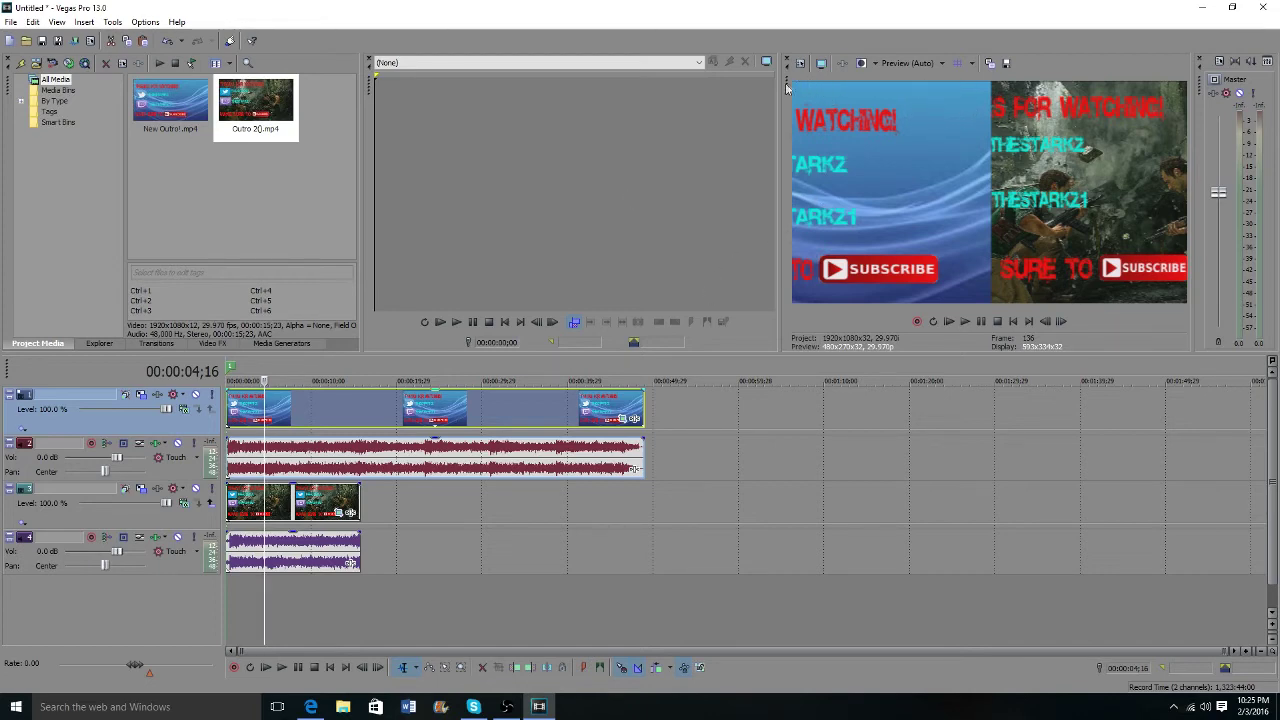
pyautogui.rightClick(303, 412)
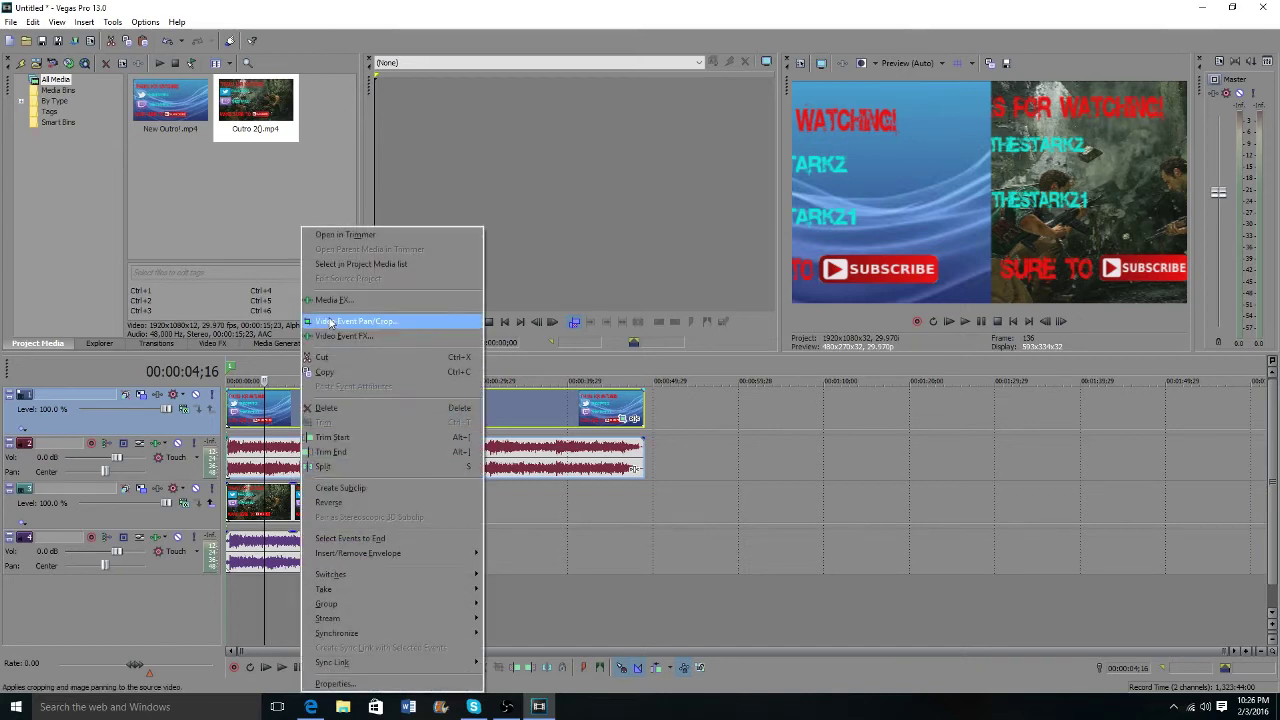
pyautogui.click(322, 321)
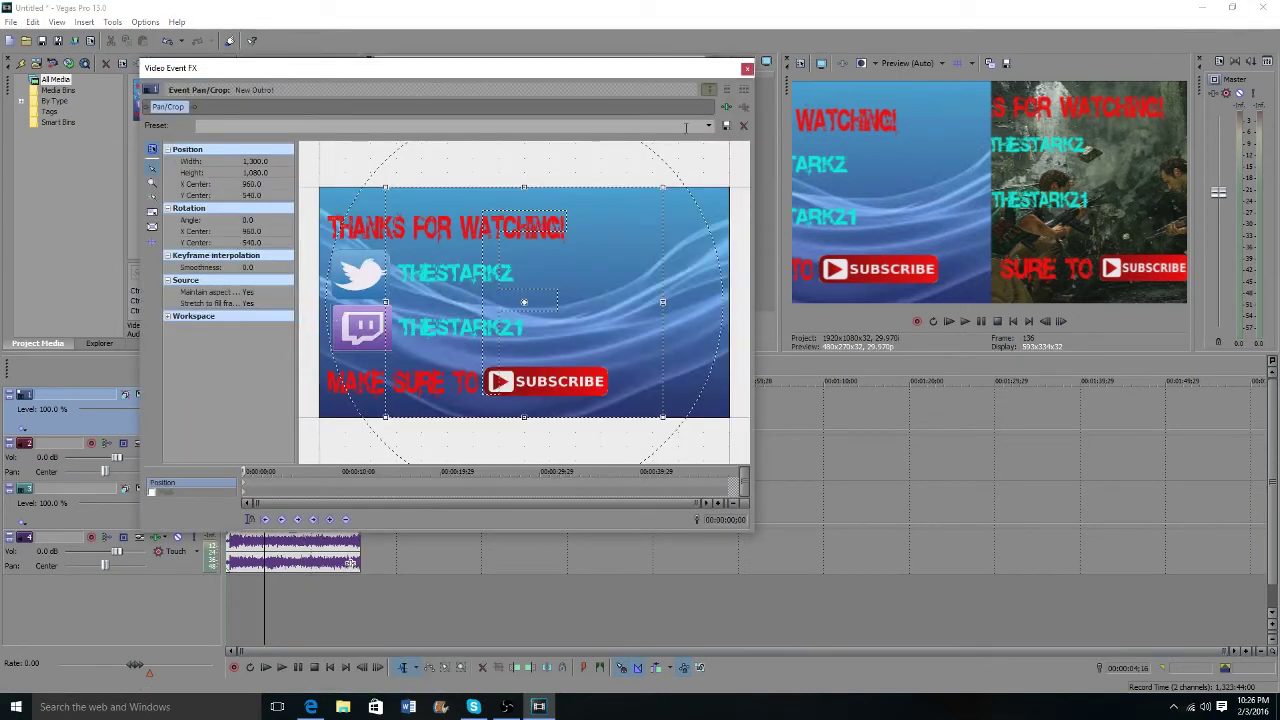
pyautogui.click(747, 68)
pyautogui.click(295, 418)
# - Step the New Outro! crop Height down from 1,080 to about 1,070
pyautogui.rightClick(296, 418)
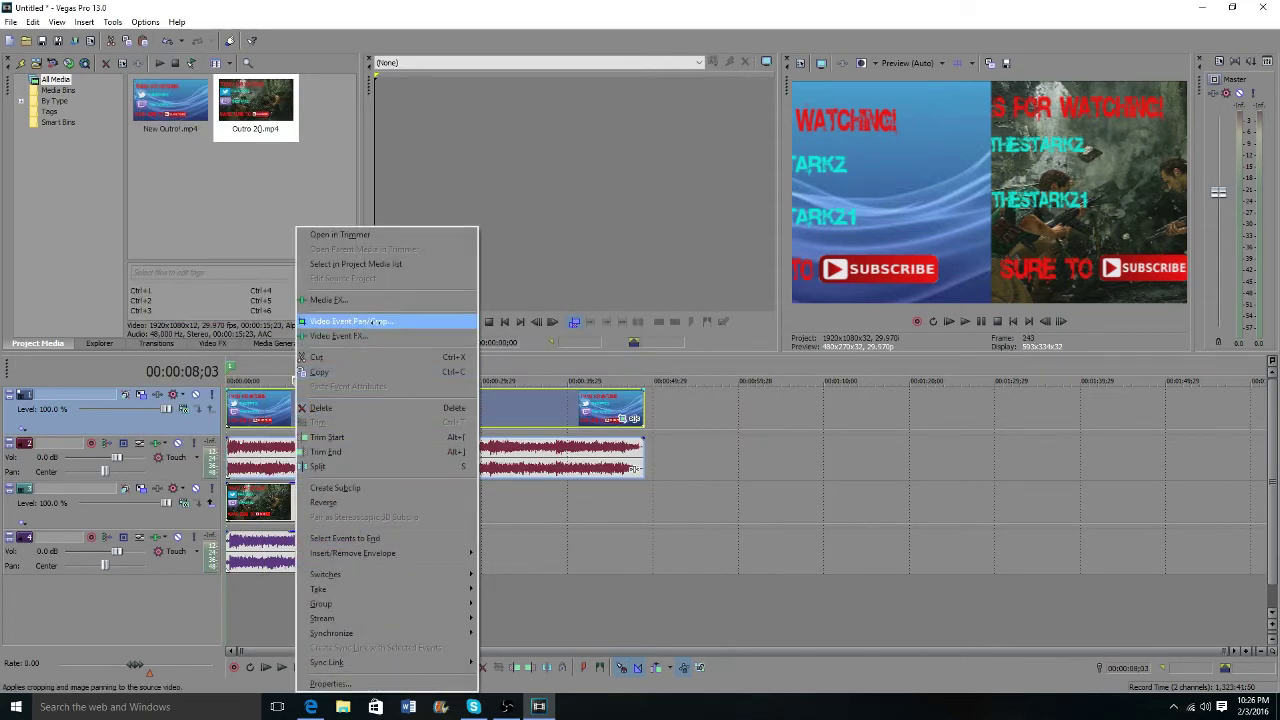
pyautogui.click(350, 321)
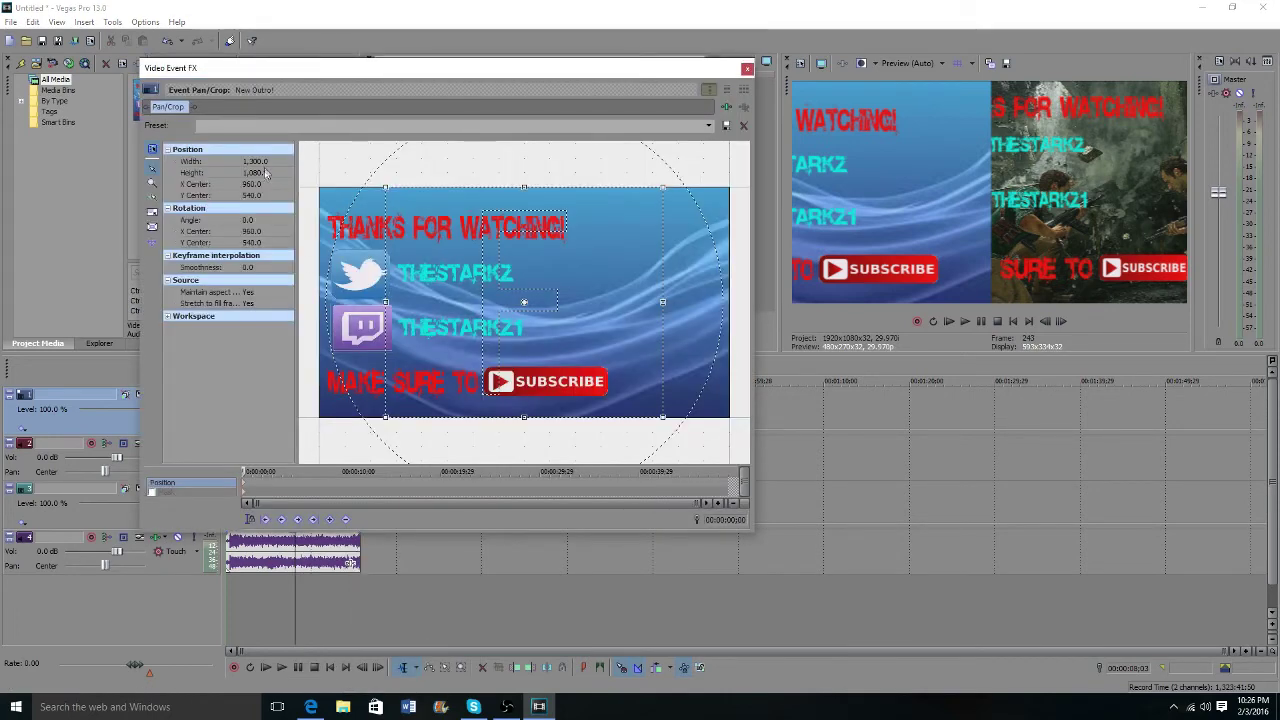
pyautogui.click(258, 173)
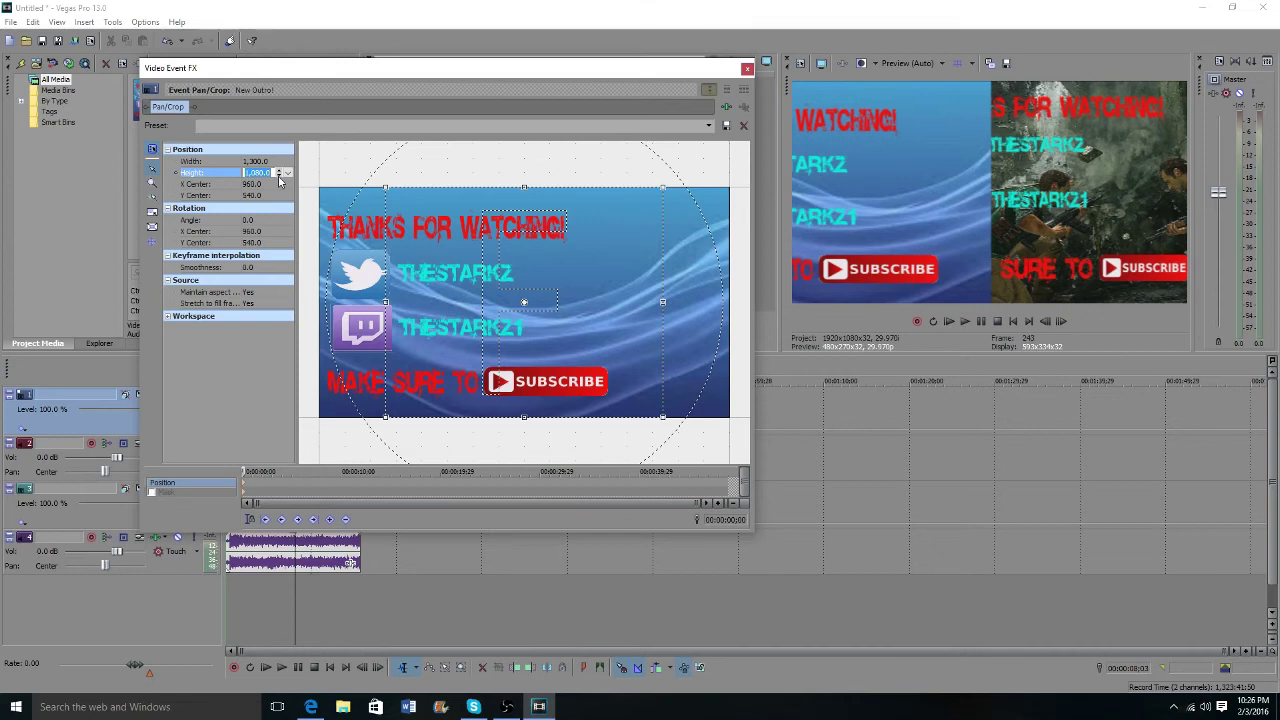
pyautogui.click(280, 178)
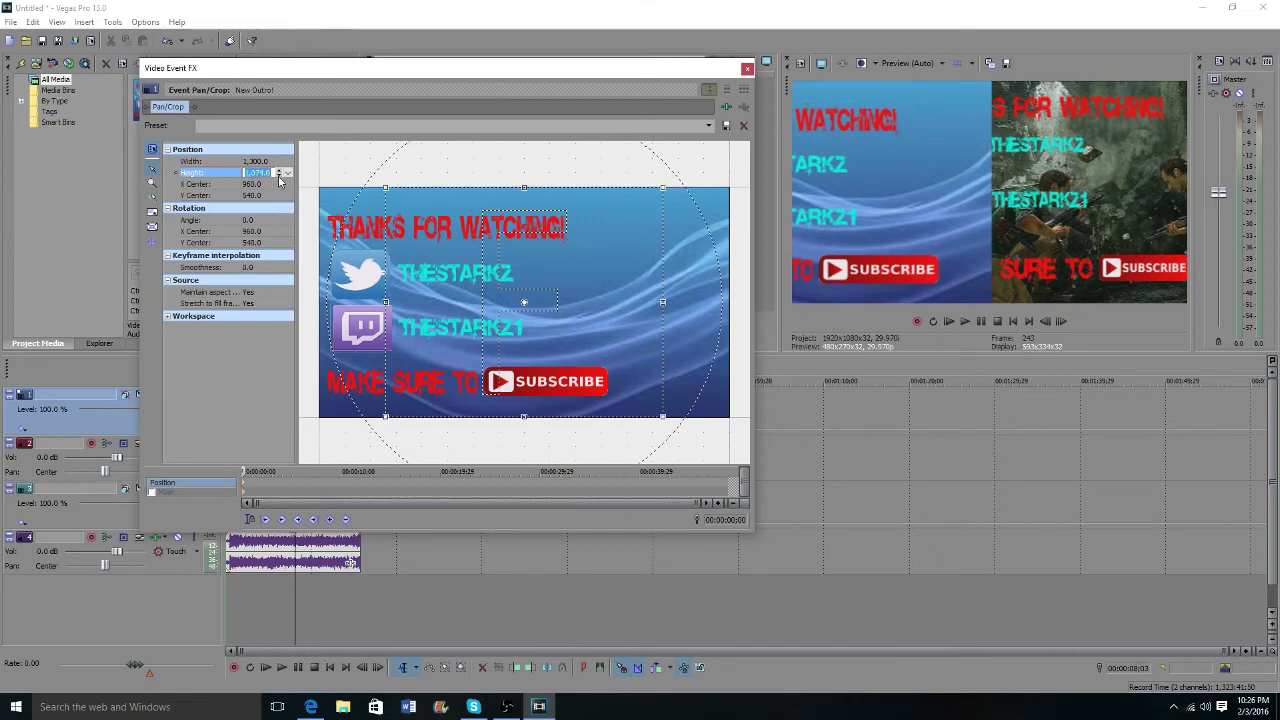
pyautogui.click(280, 178)
pyautogui.click(280, 178)
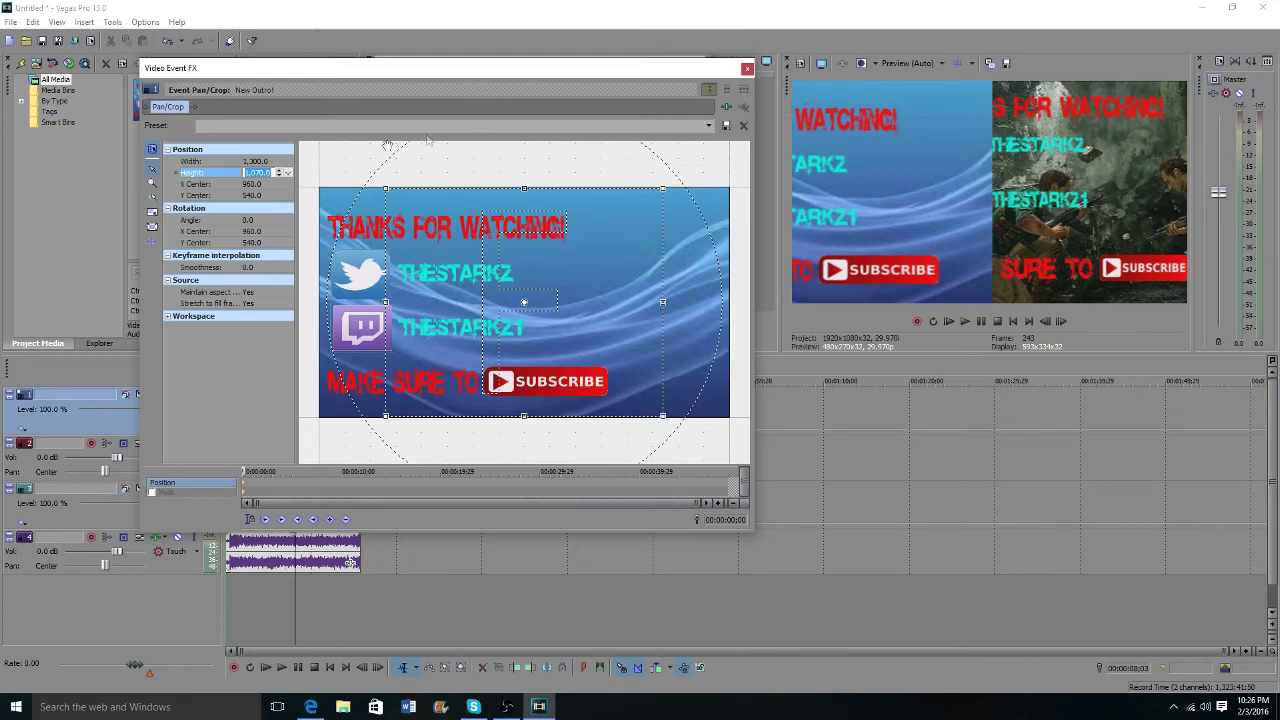
pyautogui.click(281, 173)
pyautogui.click(281, 173)
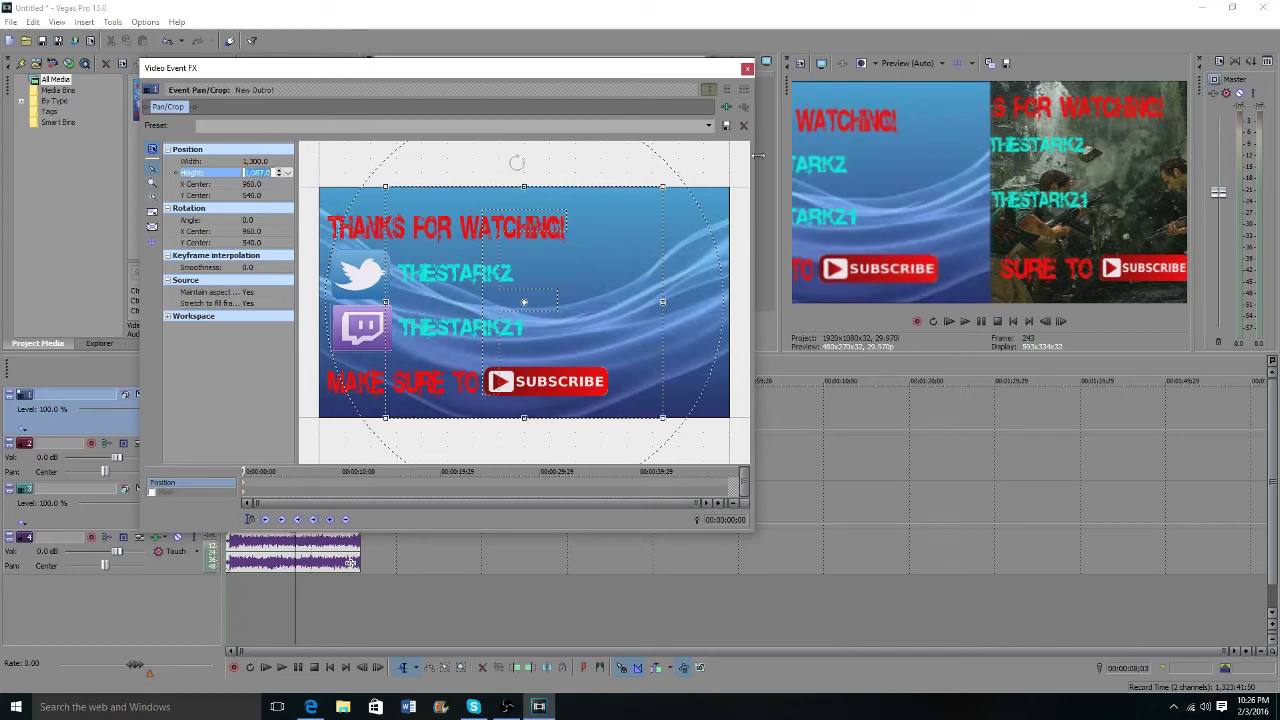
pyautogui.click(281, 176)
pyautogui.click(281, 176)
pyautogui.click(281, 176)
pyautogui.click(281, 176)
pyautogui.click(281, 176)
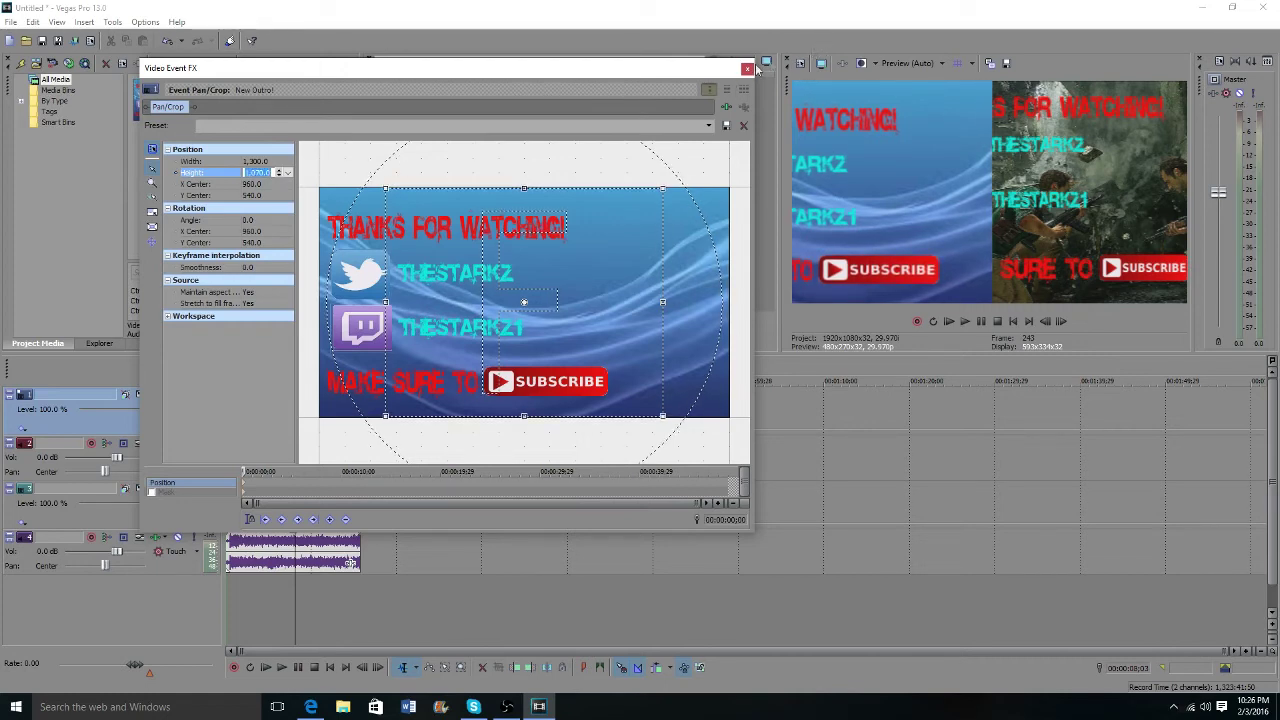
pyautogui.click(746, 68)
# - Step the Outro 2 crop Height down to 1,070
pyautogui.click(262, 503)
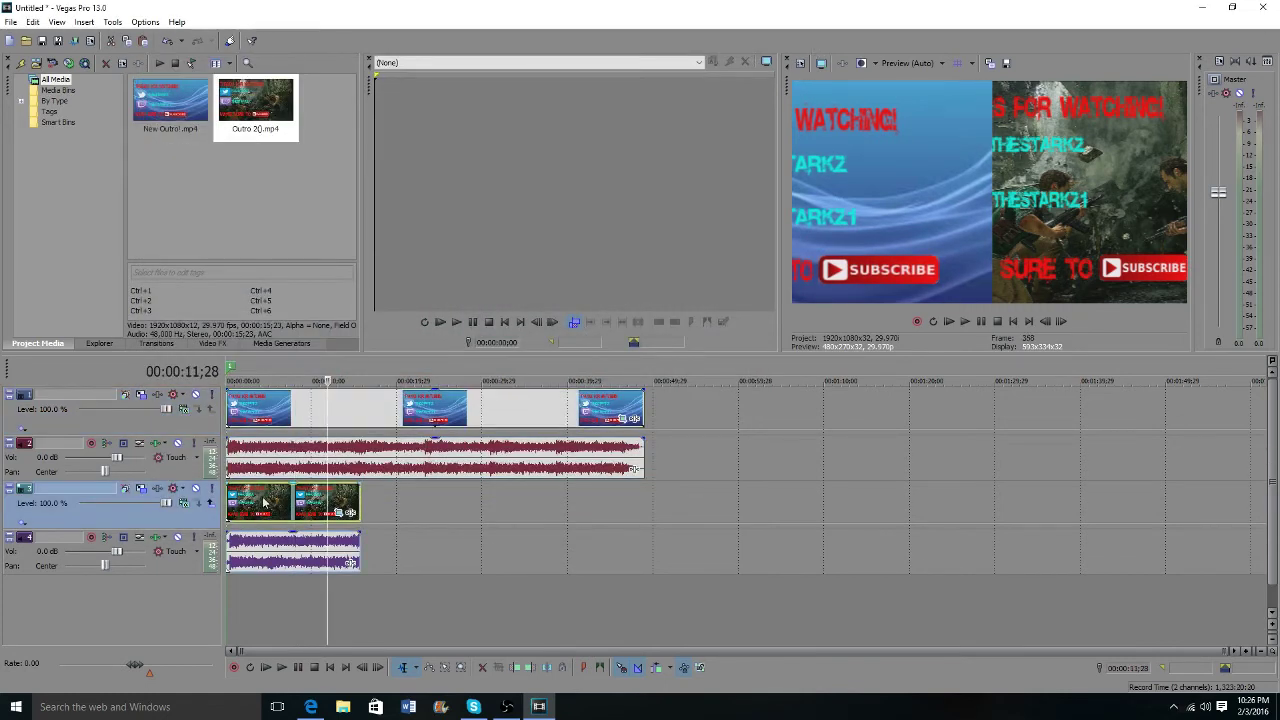
pyautogui.rightClick(260, 503)
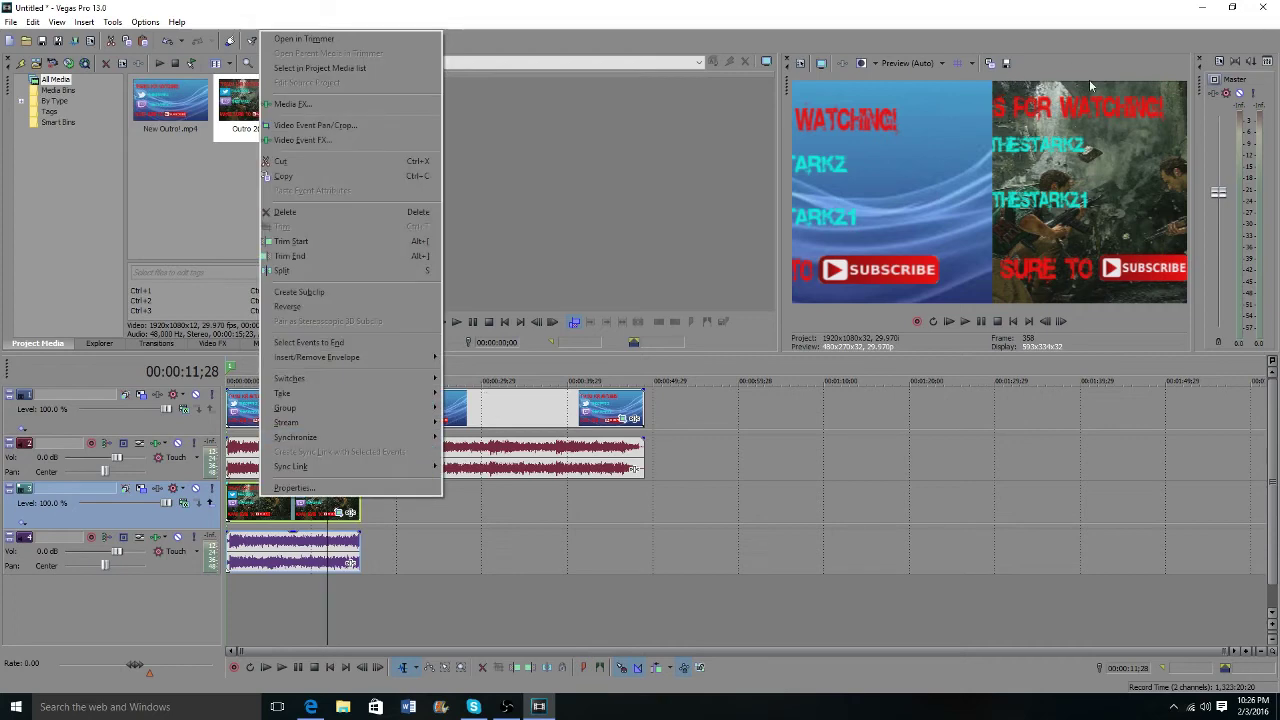
pyautogui.click(315, 125)
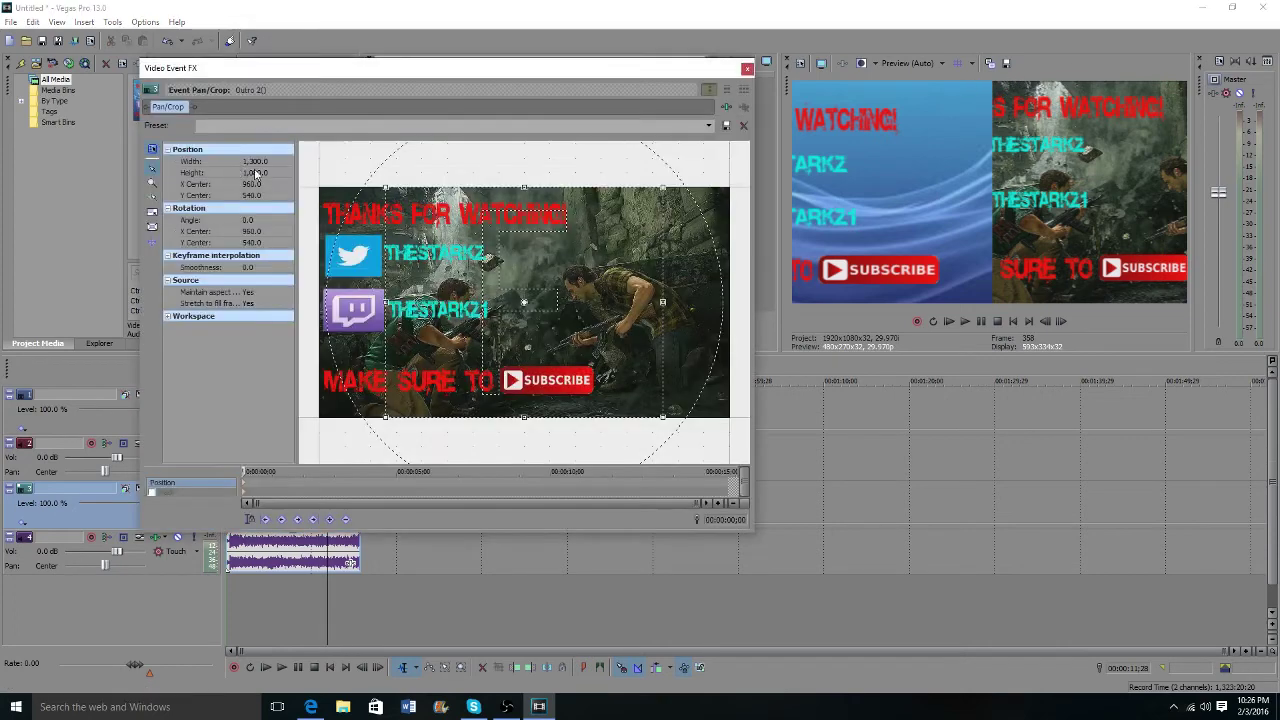
pyautogui.click(266, 176)
pyautogui.click(282, 177)
pyautogui.click(282, 177)
pyautogui.click(282, 177)
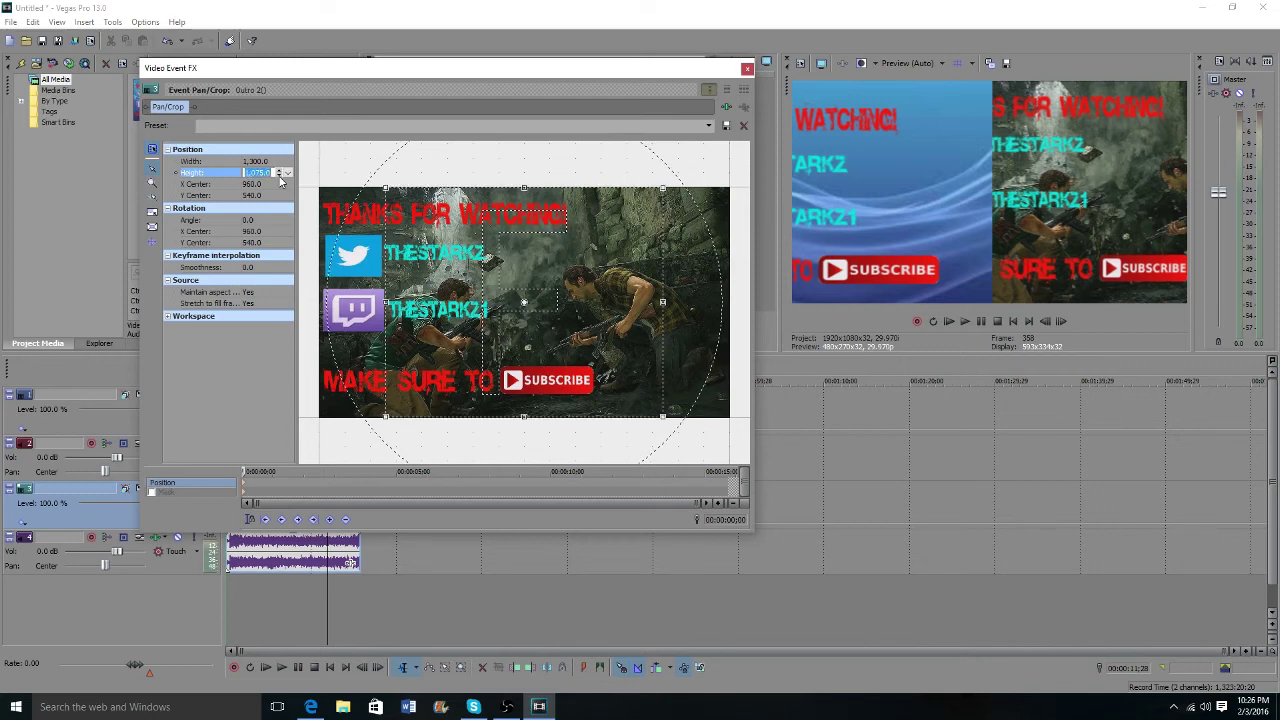
pyautogui.click(282, 177)
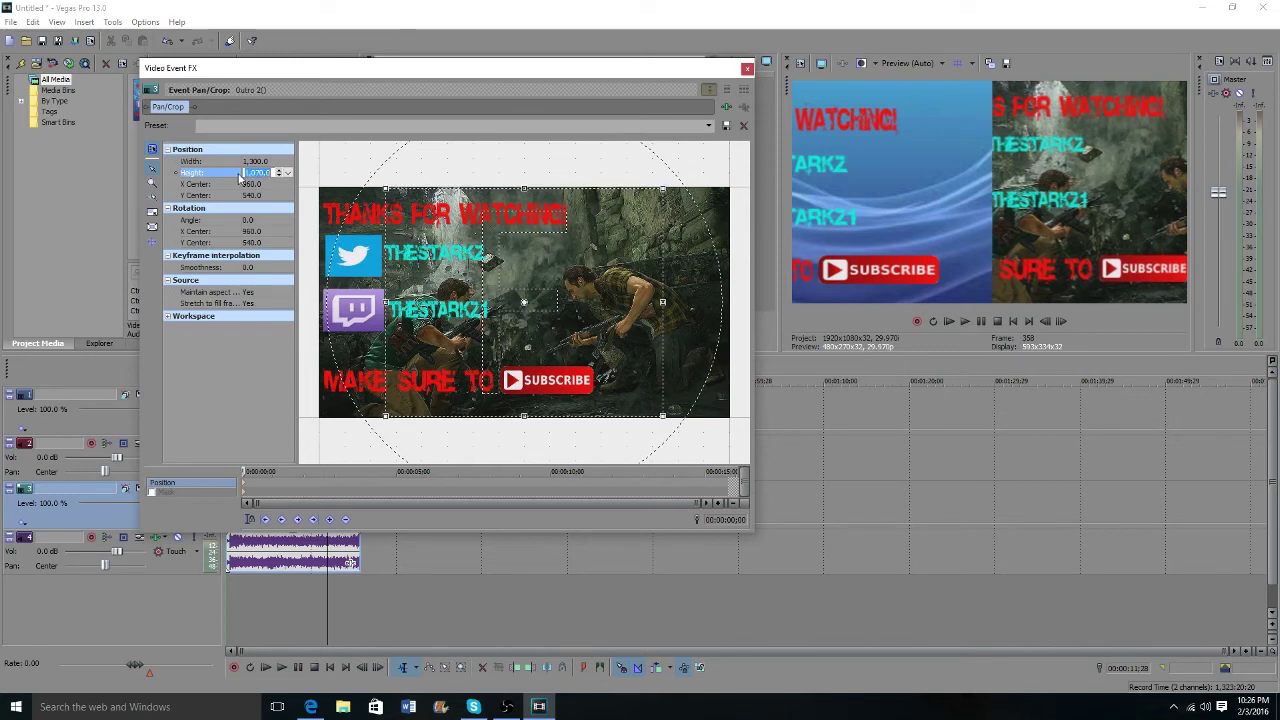
pyautogui.click(747, 68)
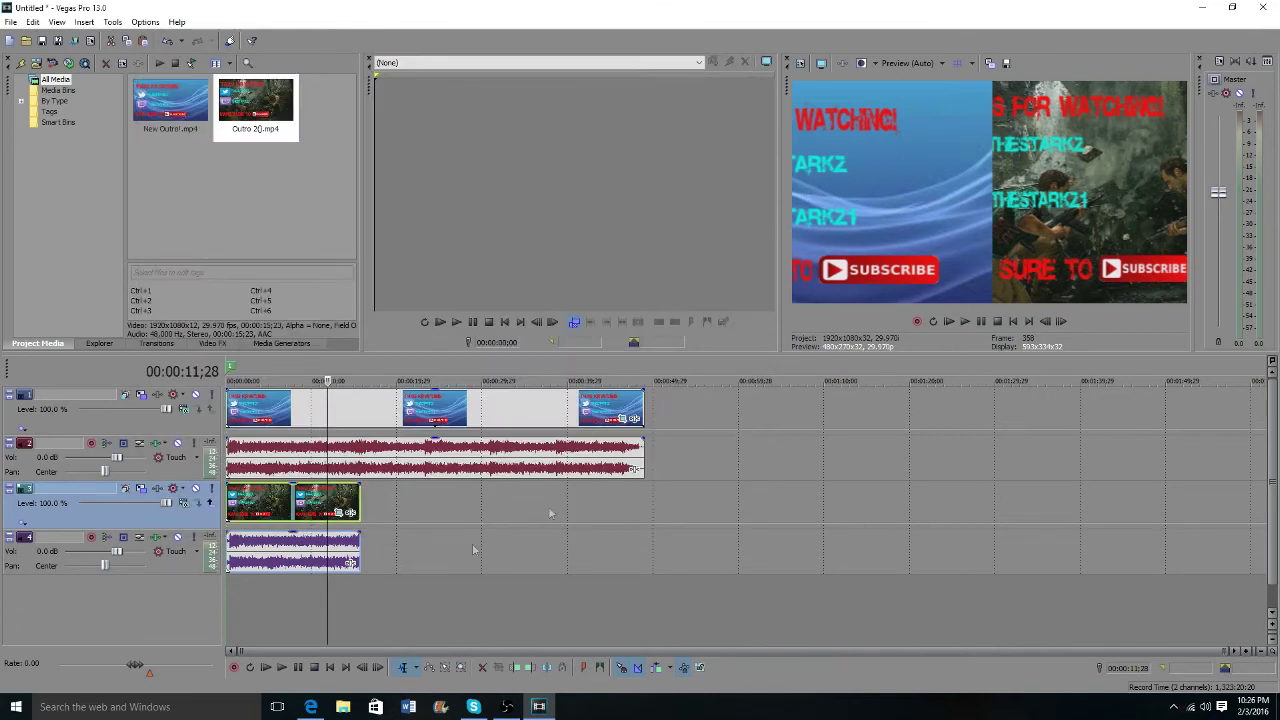
# - Play the composite from 00:00:12;04 to check the ending
pyautogui.click(335, 590)
pyautogui.press('space')
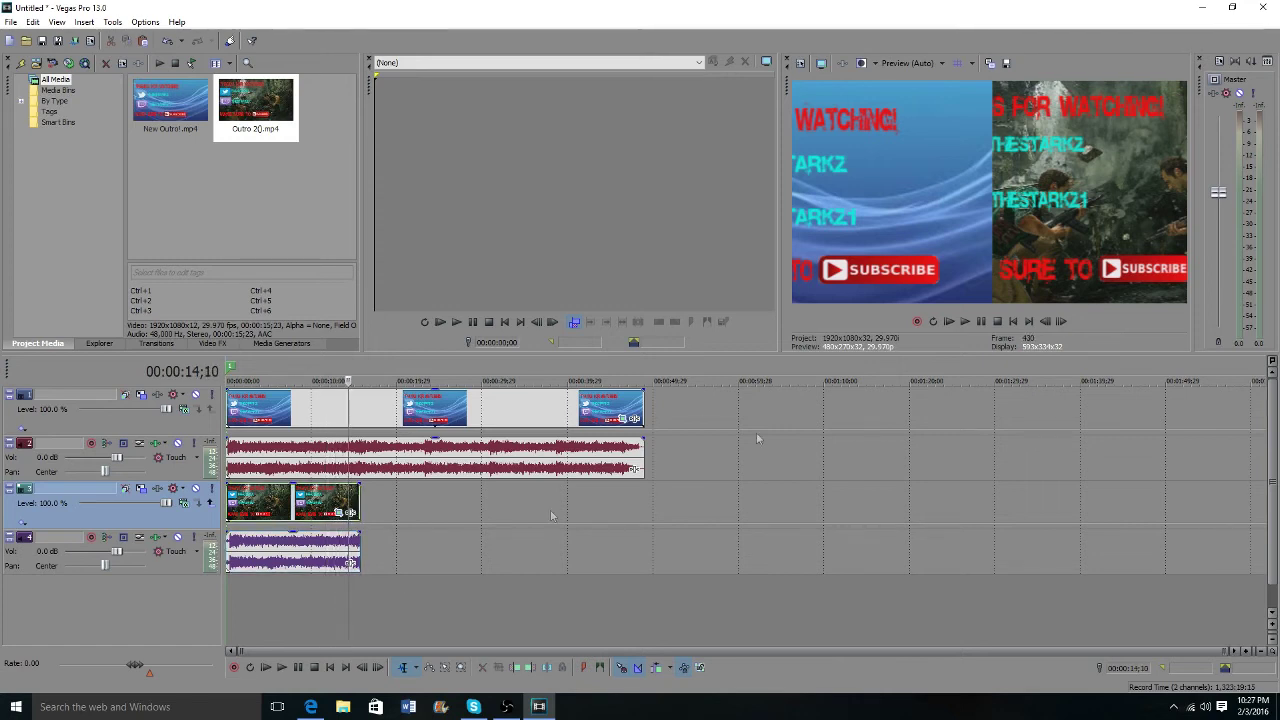
pyautogui.click(980, 322)
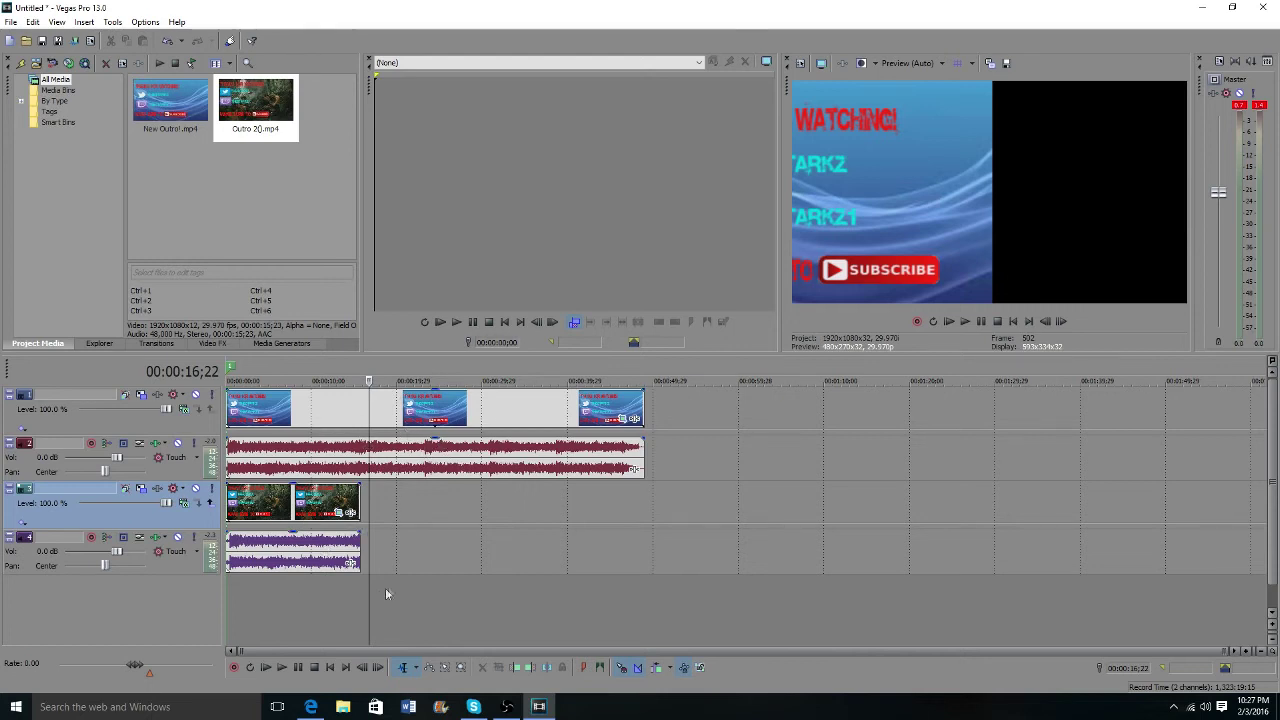
# - Trim the New Outro! video and audio to end with Outro 2, around 00:00:15;23
pyautogui.moveTo(368, 598); pyautogui.dragTo(361, 601)
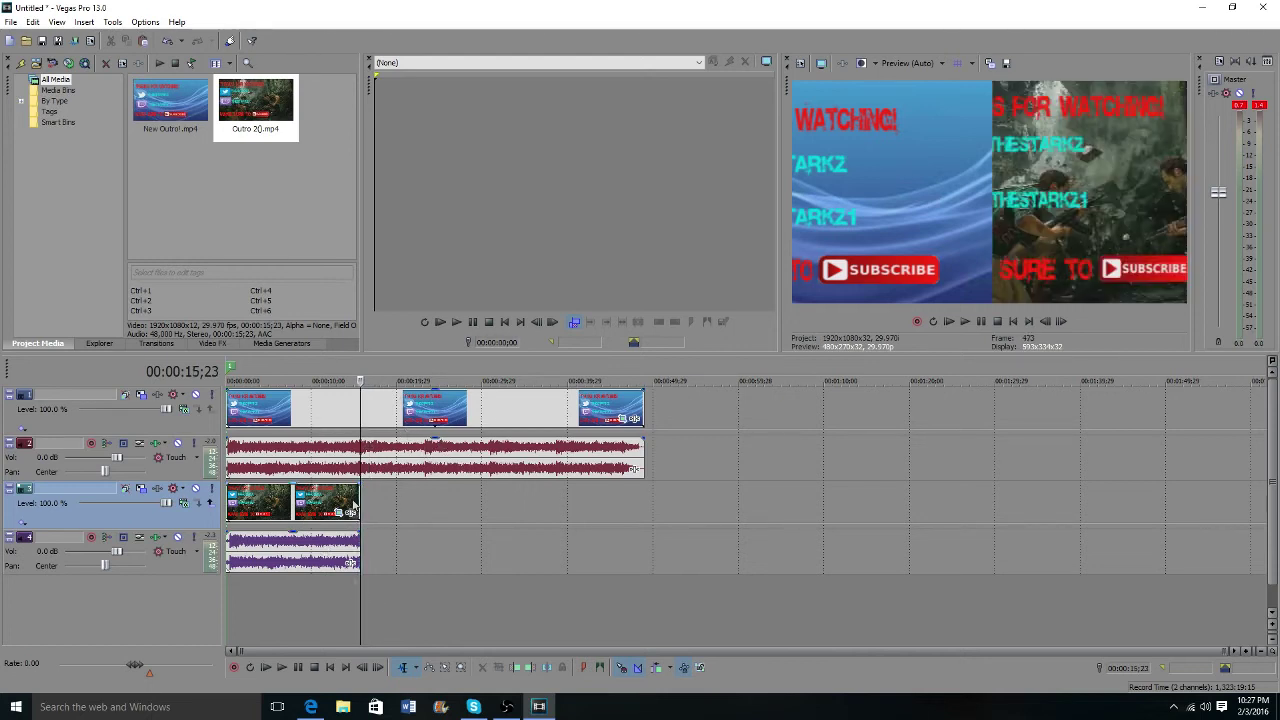
pyautogui.click(362, 418)
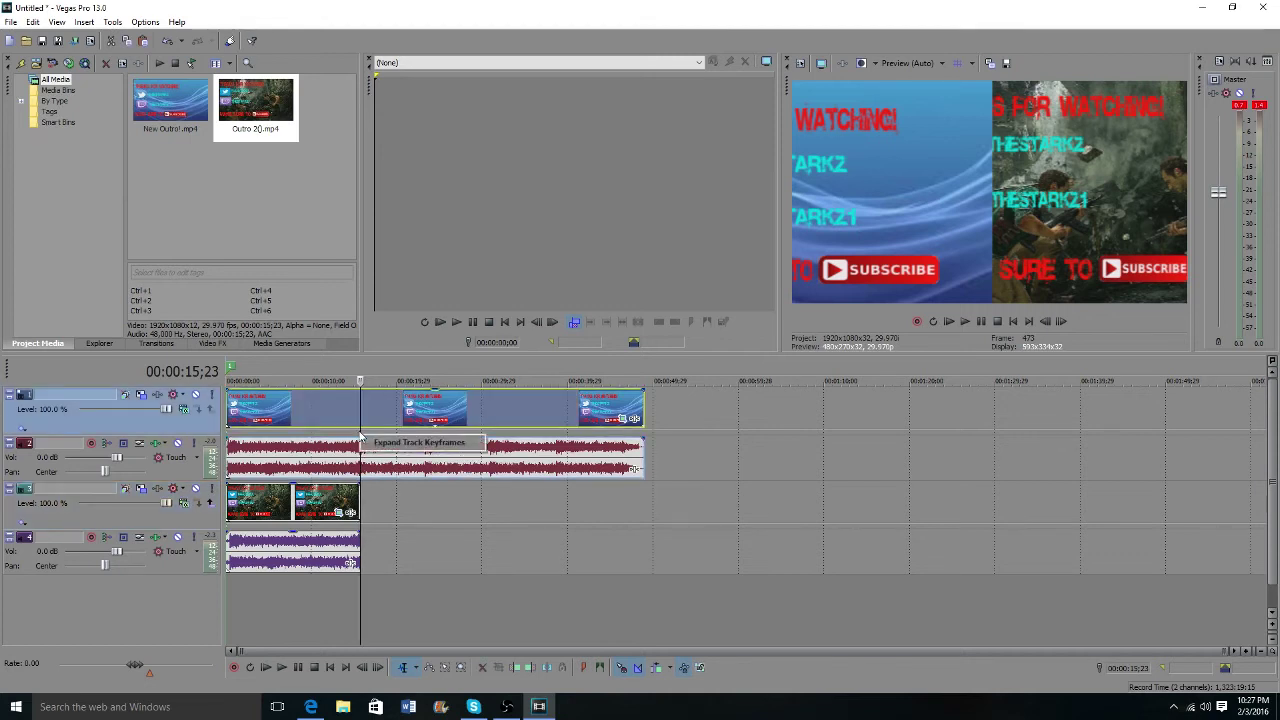
pyautogui.click(348, 631)
pyautogui.click(360, 600)
pyautogui.click(366, 418)
pyautogui.rightClick(366, 420)
pyautogui.click(390, 452)
pyautogui.hotkey('ctrl', 'Home')
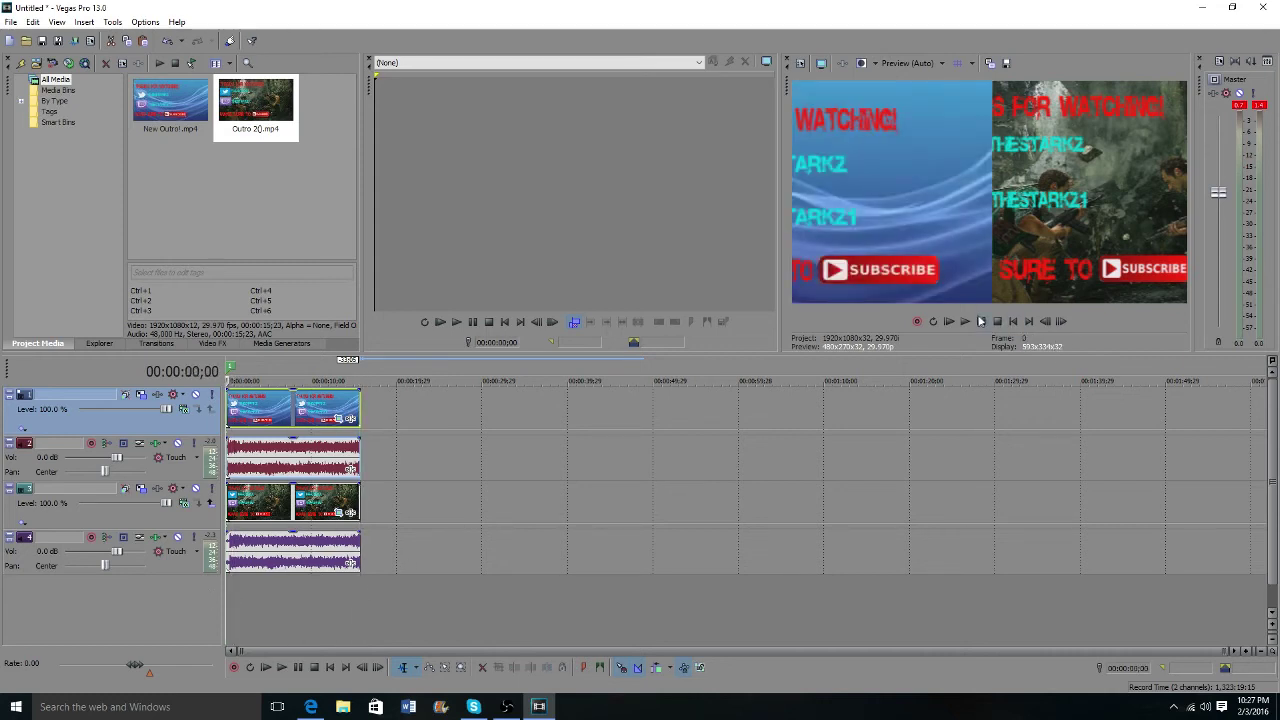